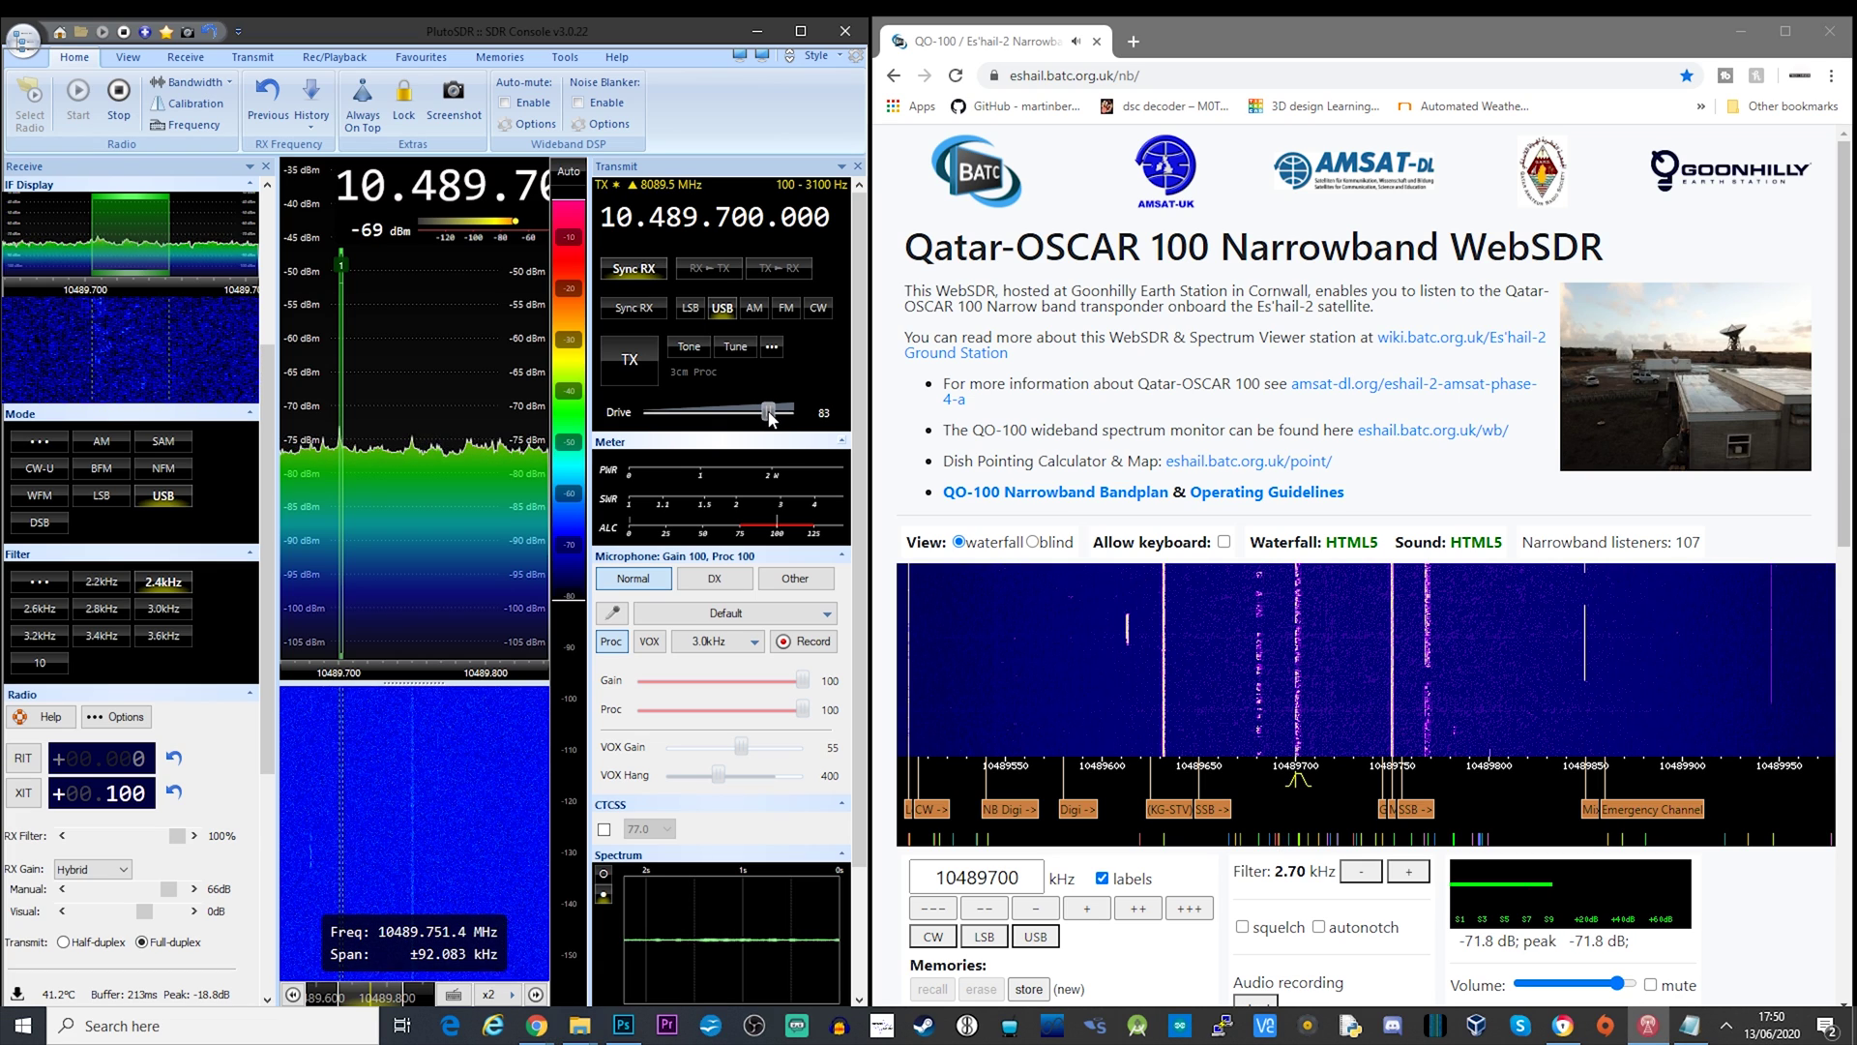
- Raise the transmit drive from 83 to 85, then briefly key TX on 10.489.700 MHz USB
drag(771, 418, 774, 418)
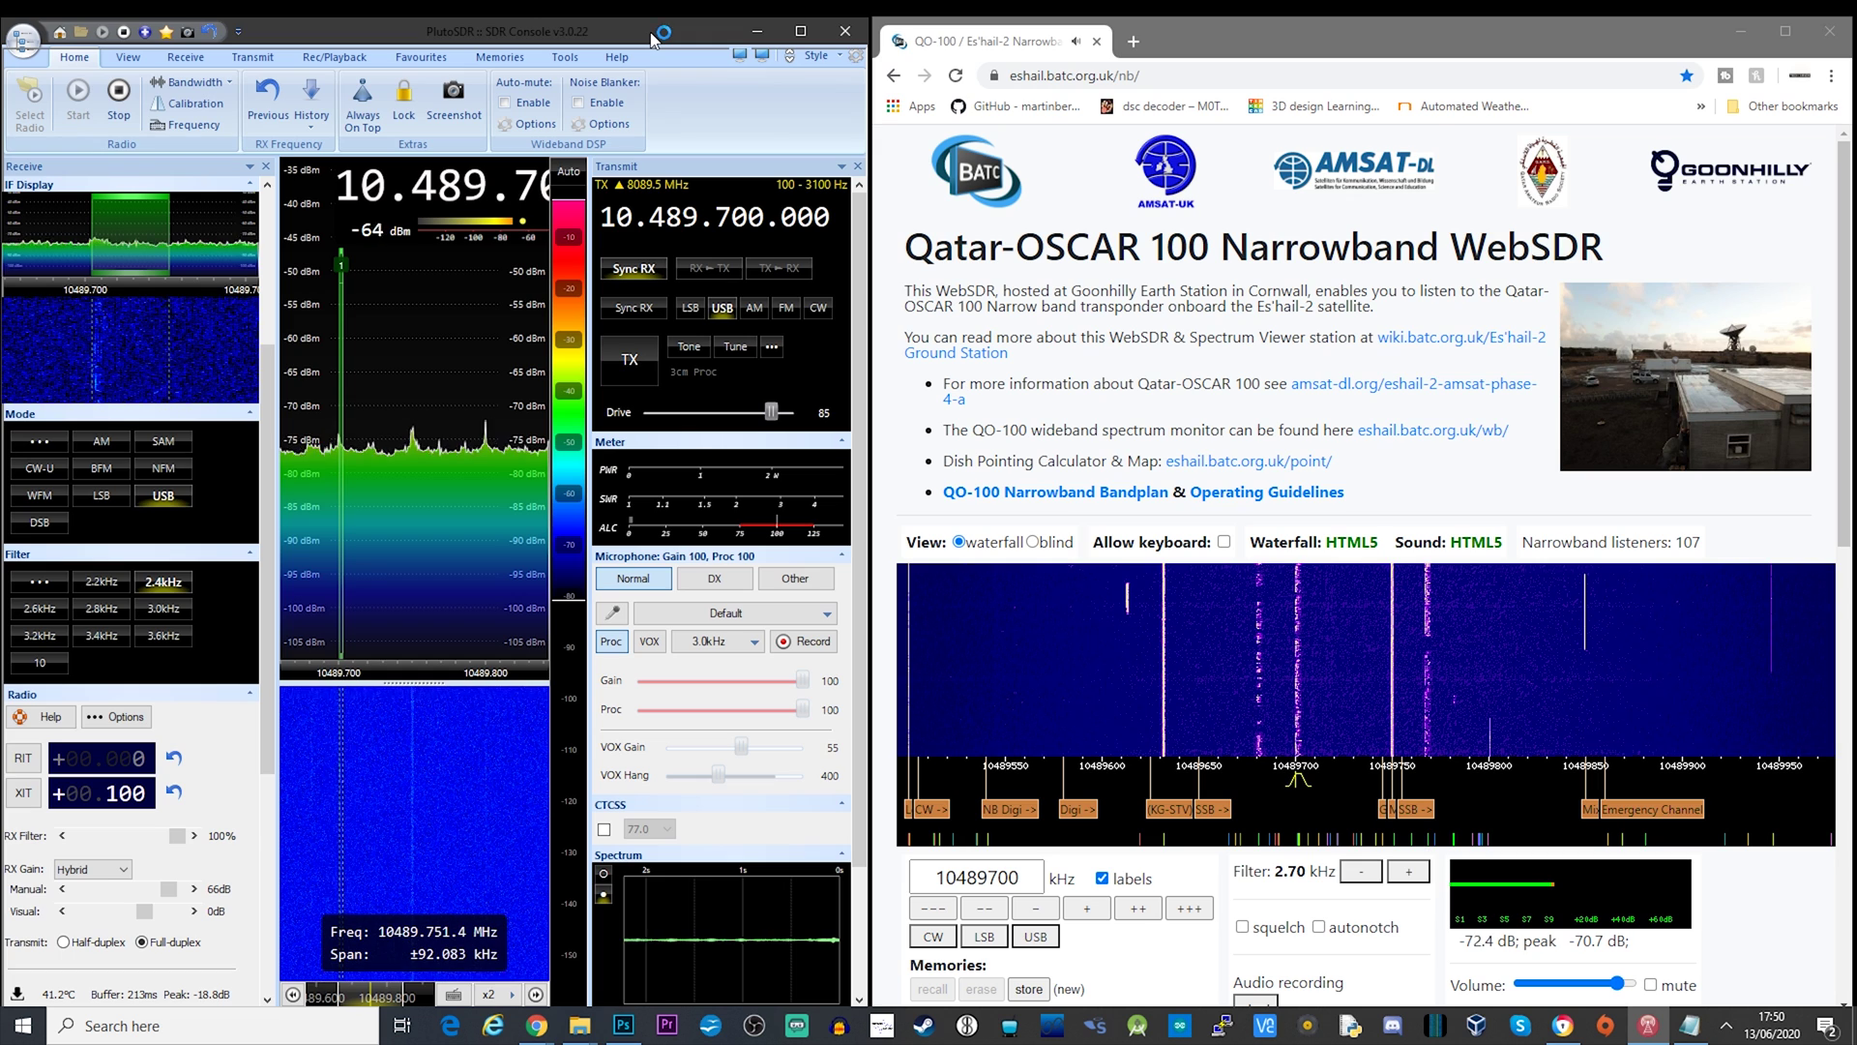
key(alt+Tab)
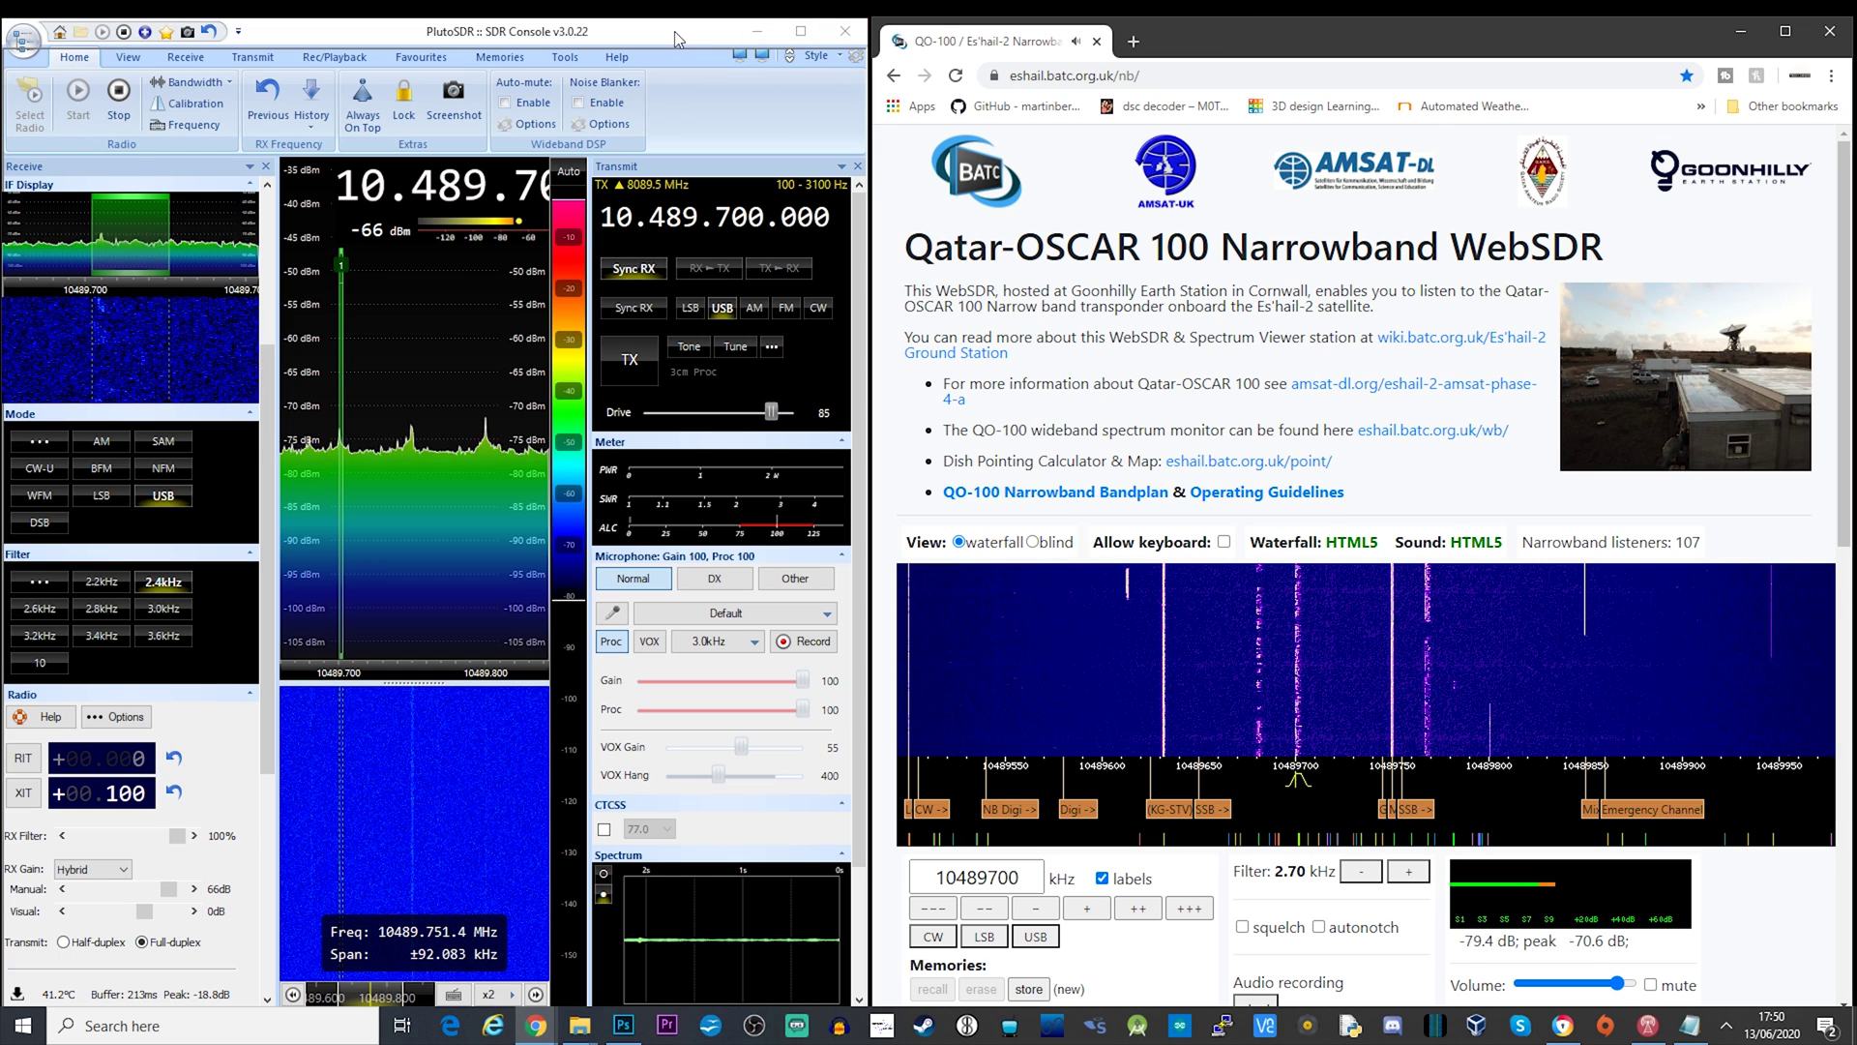
click(680, 39)
click(630, 361)
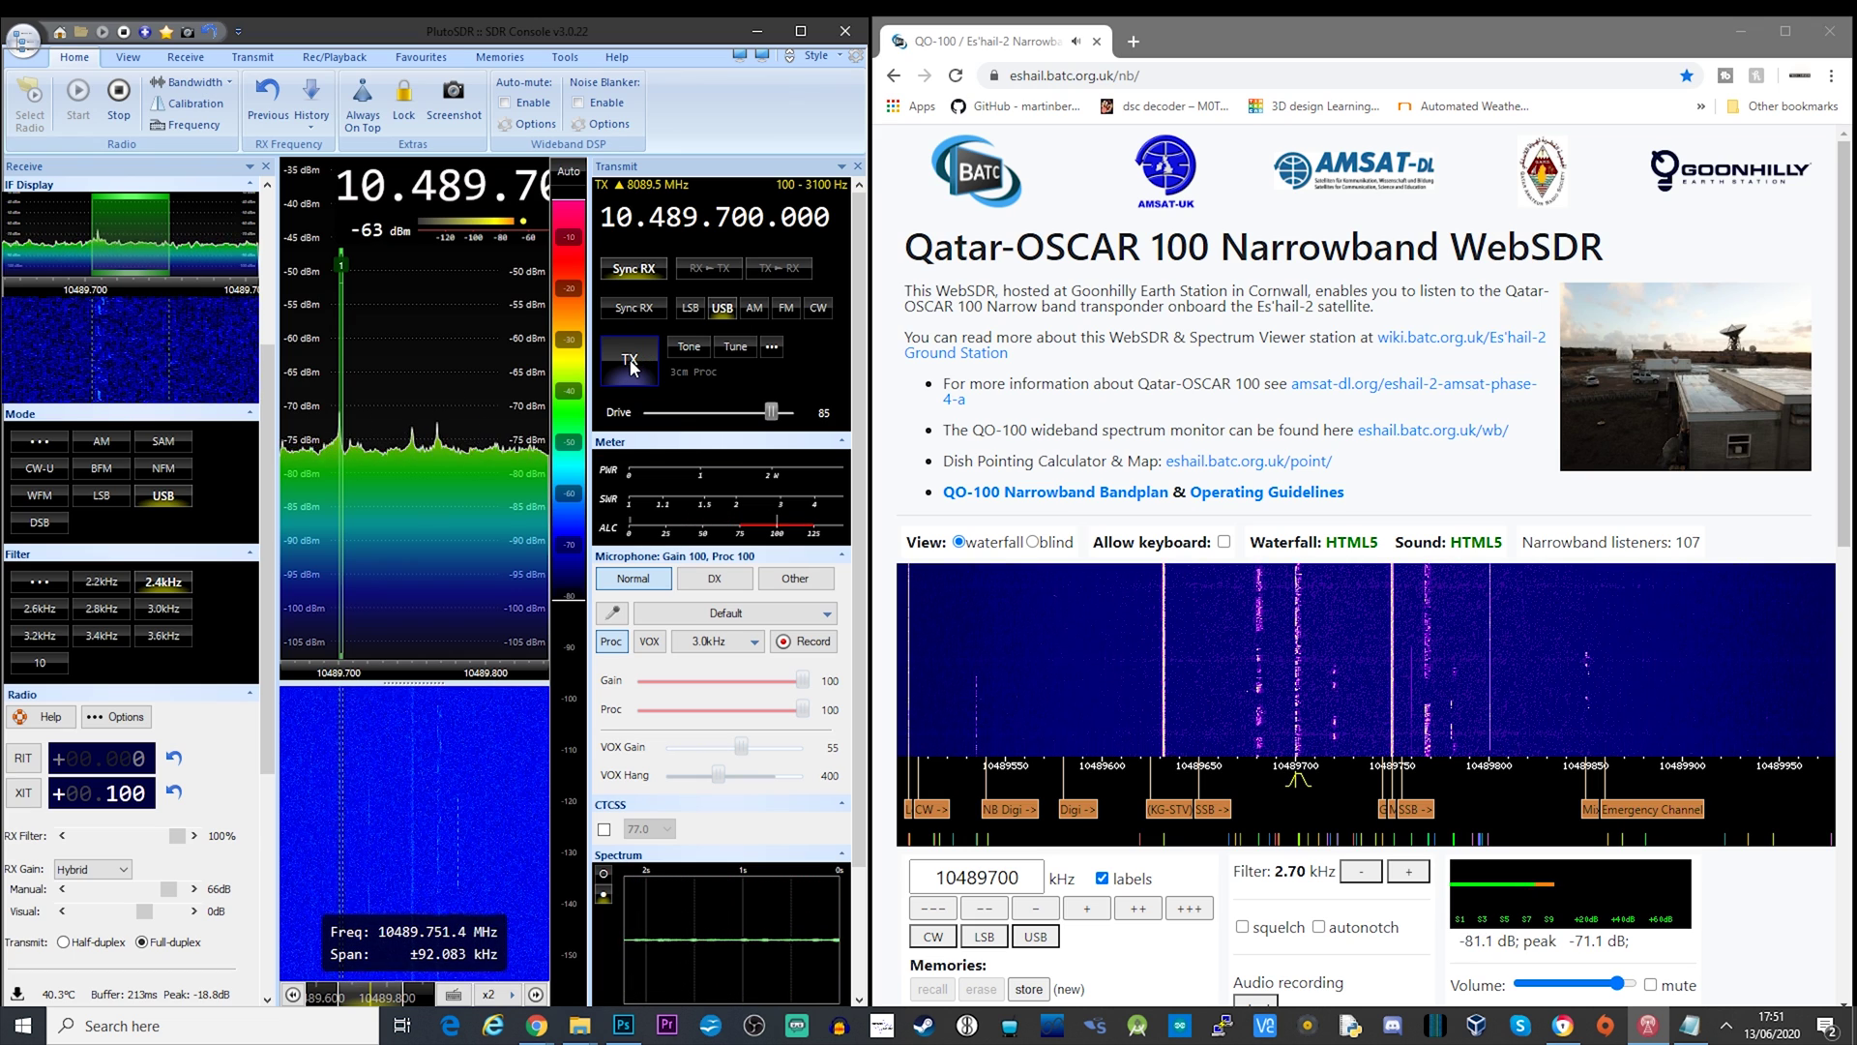
- Key TX to transmit SSB on the 10.489.700 MHz USB QO-100 uplink
click(629, 359)
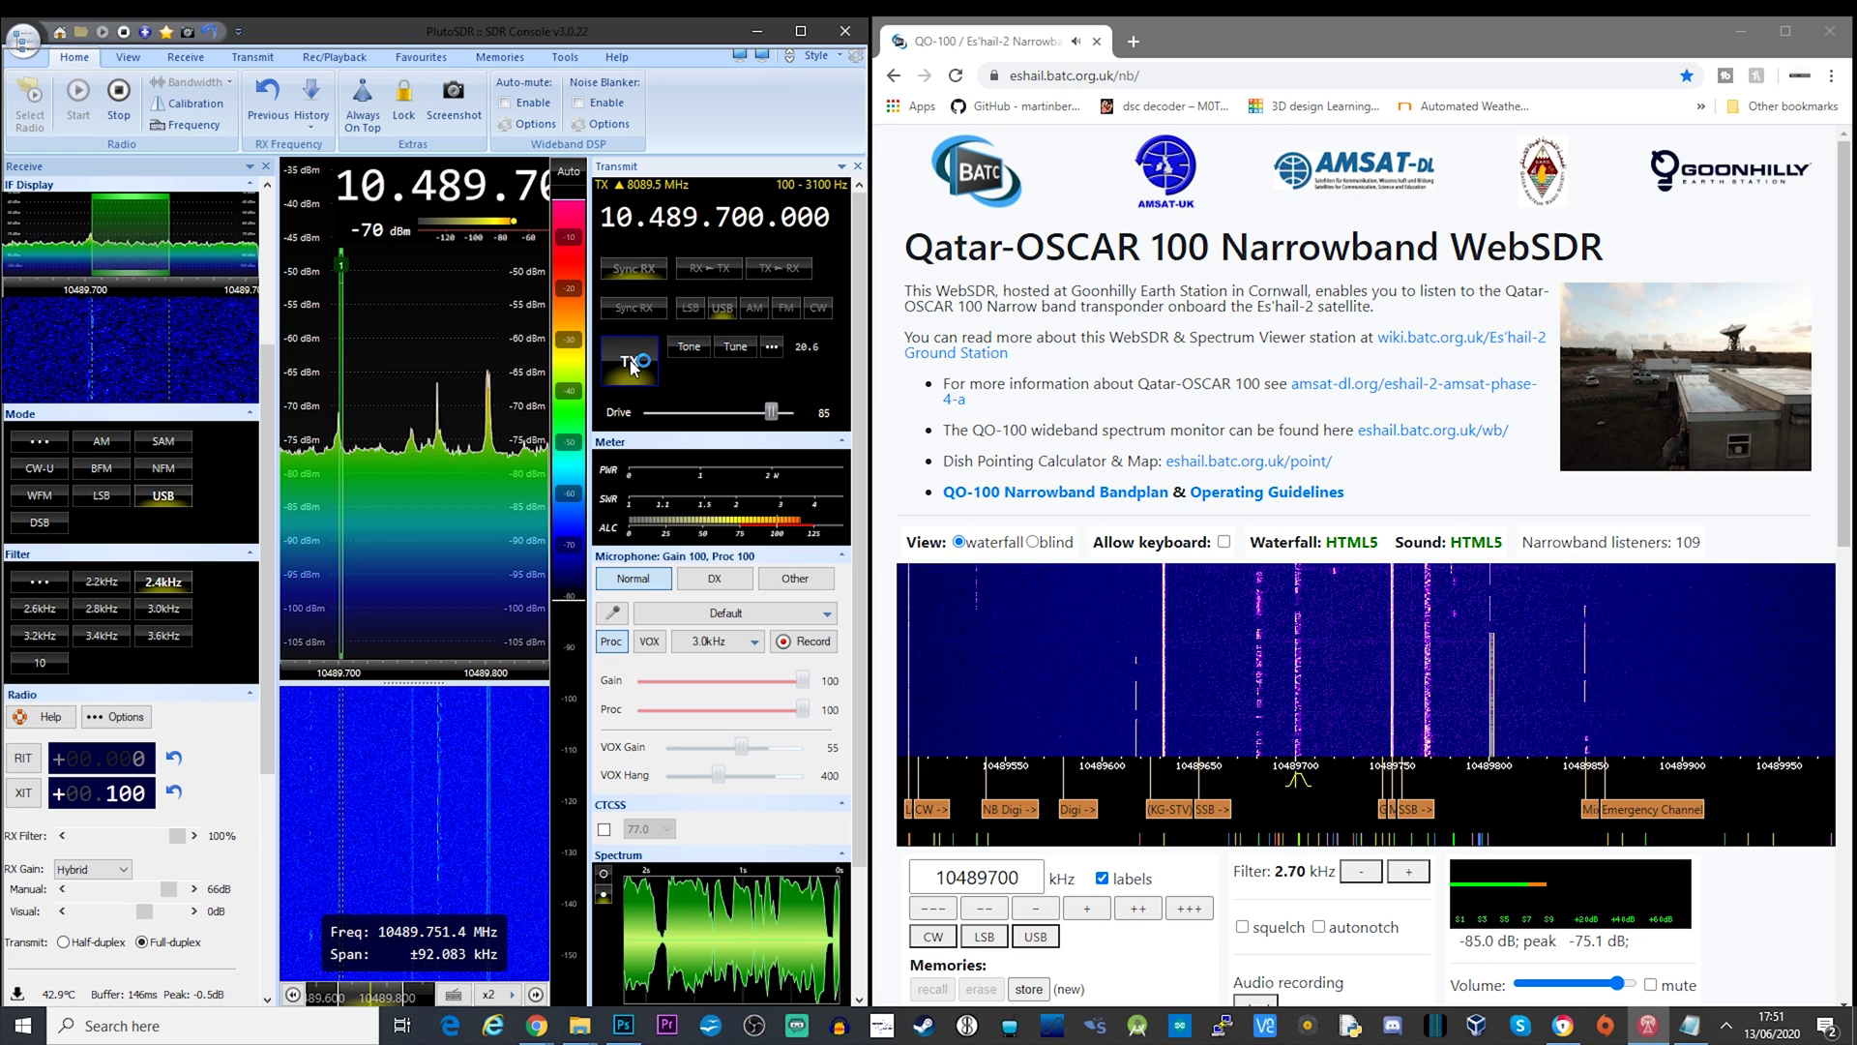
- Drop back to receive, reset the drive to 85, and key TX again on 10.489.700 MHz USB
click(631, 363)
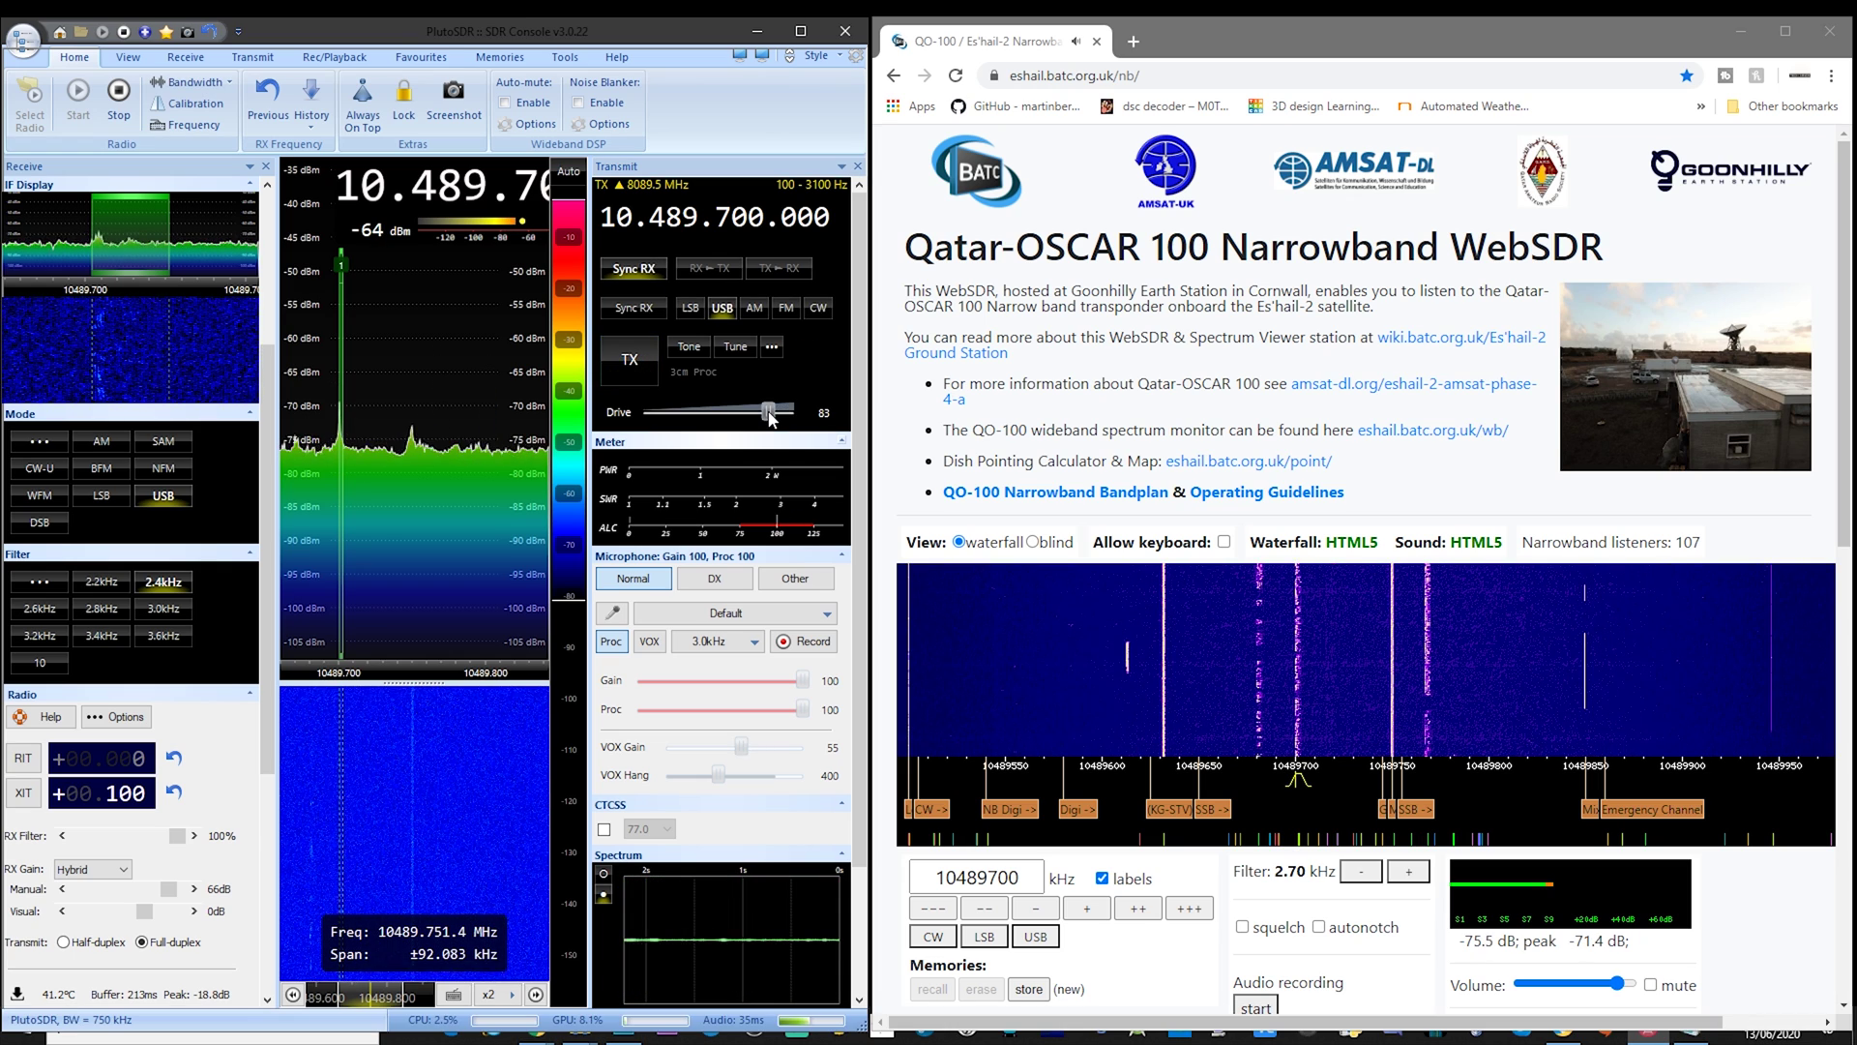
drag(775, 410, 774, 418)
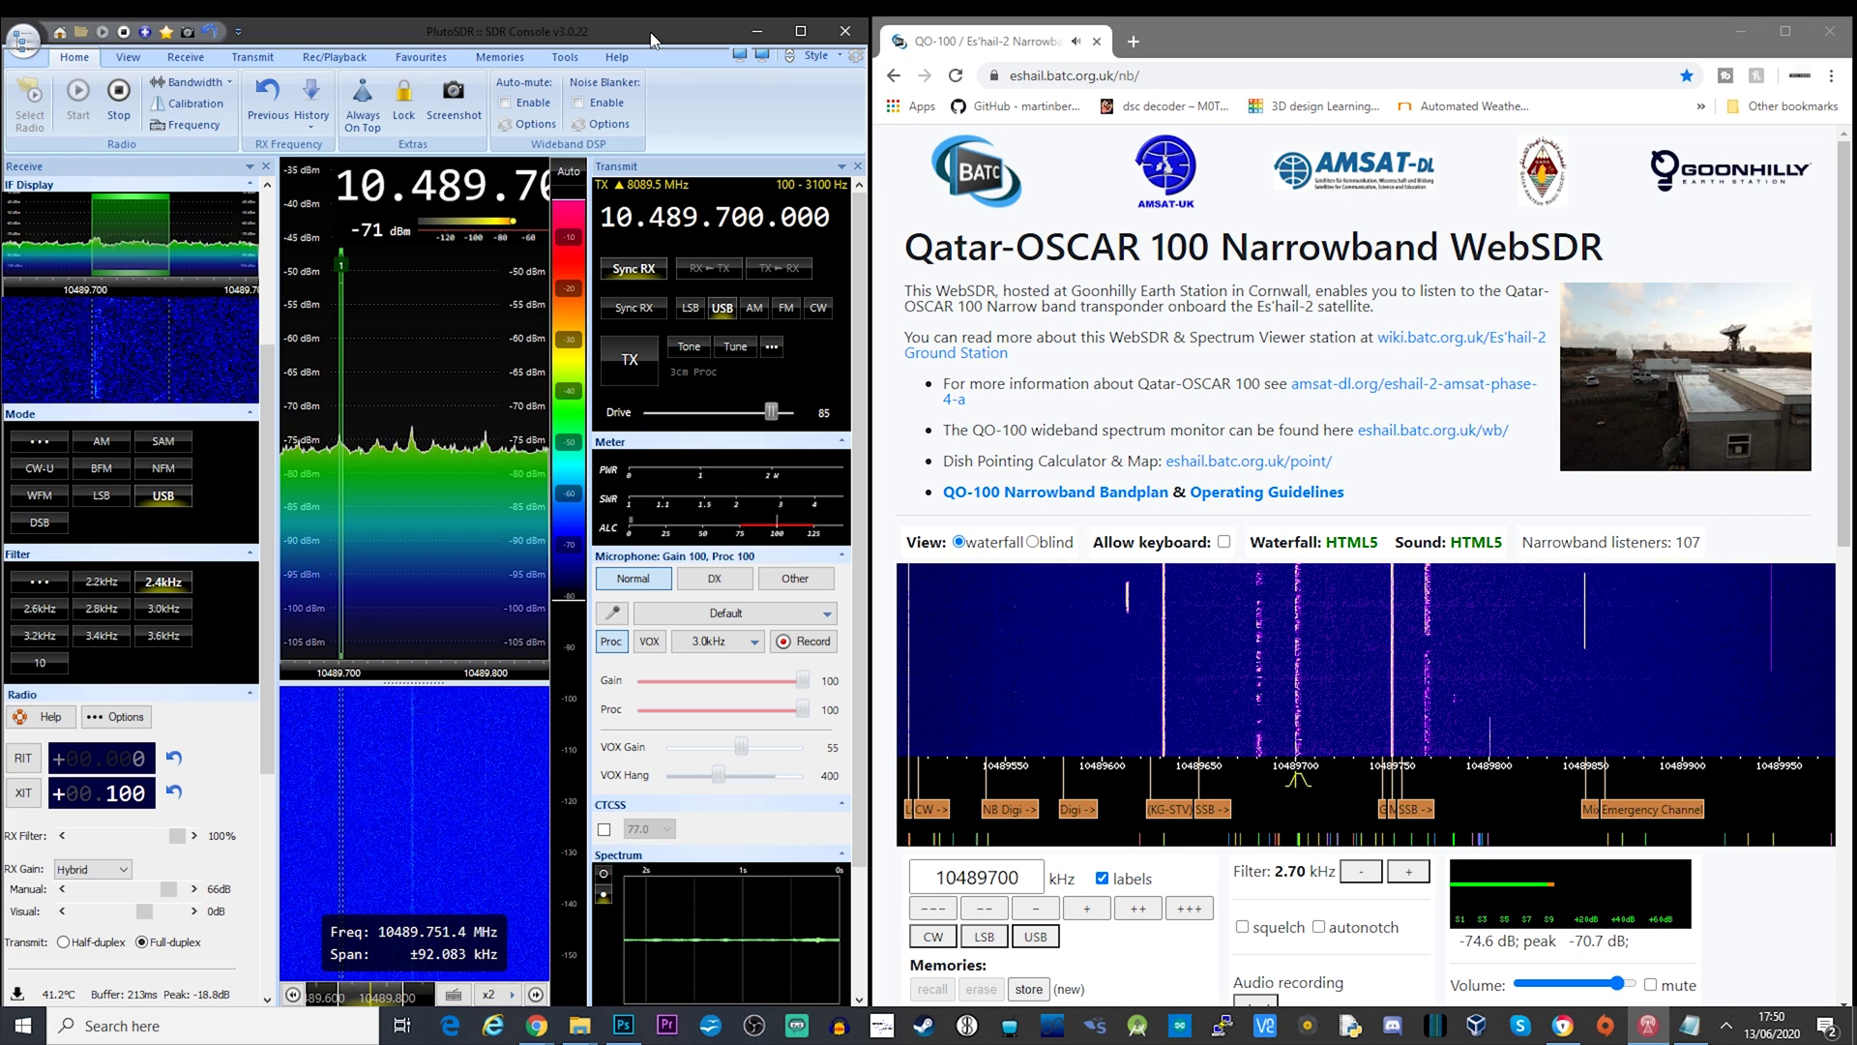
click(1149, 37)
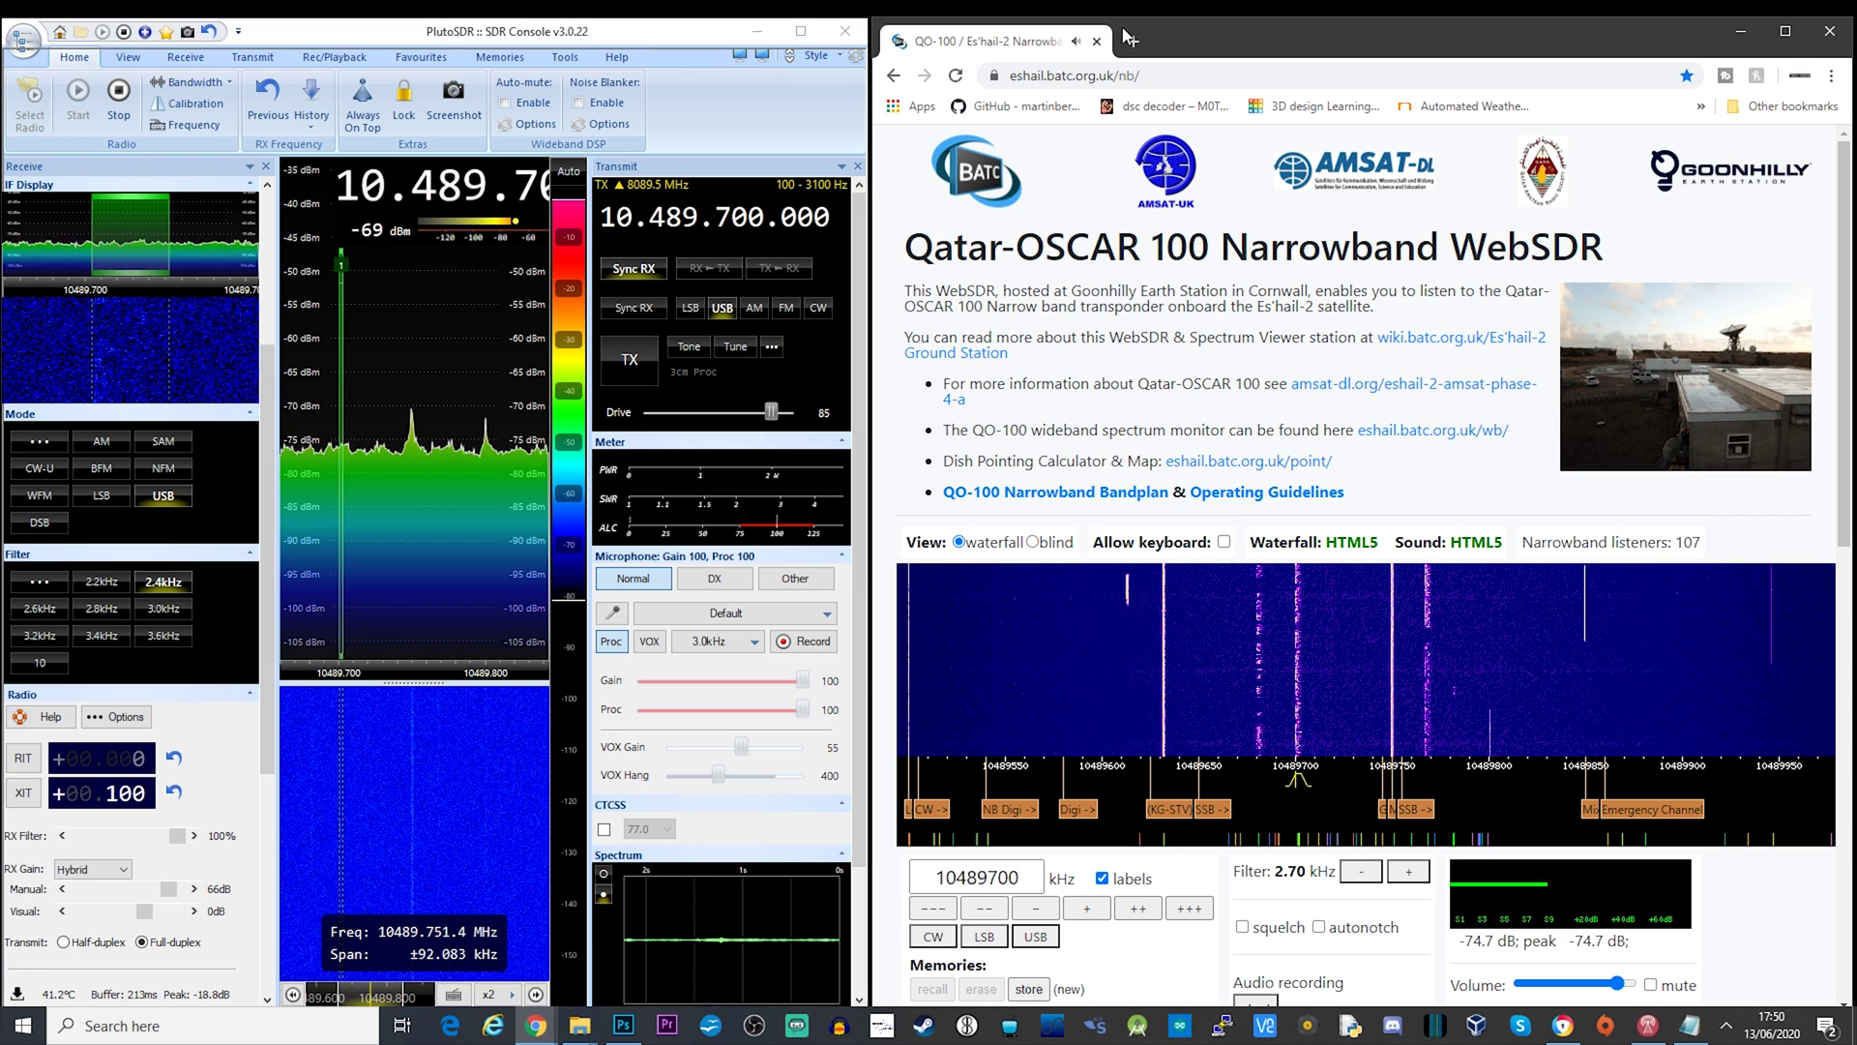
click(678, 38)
click(631, 361)
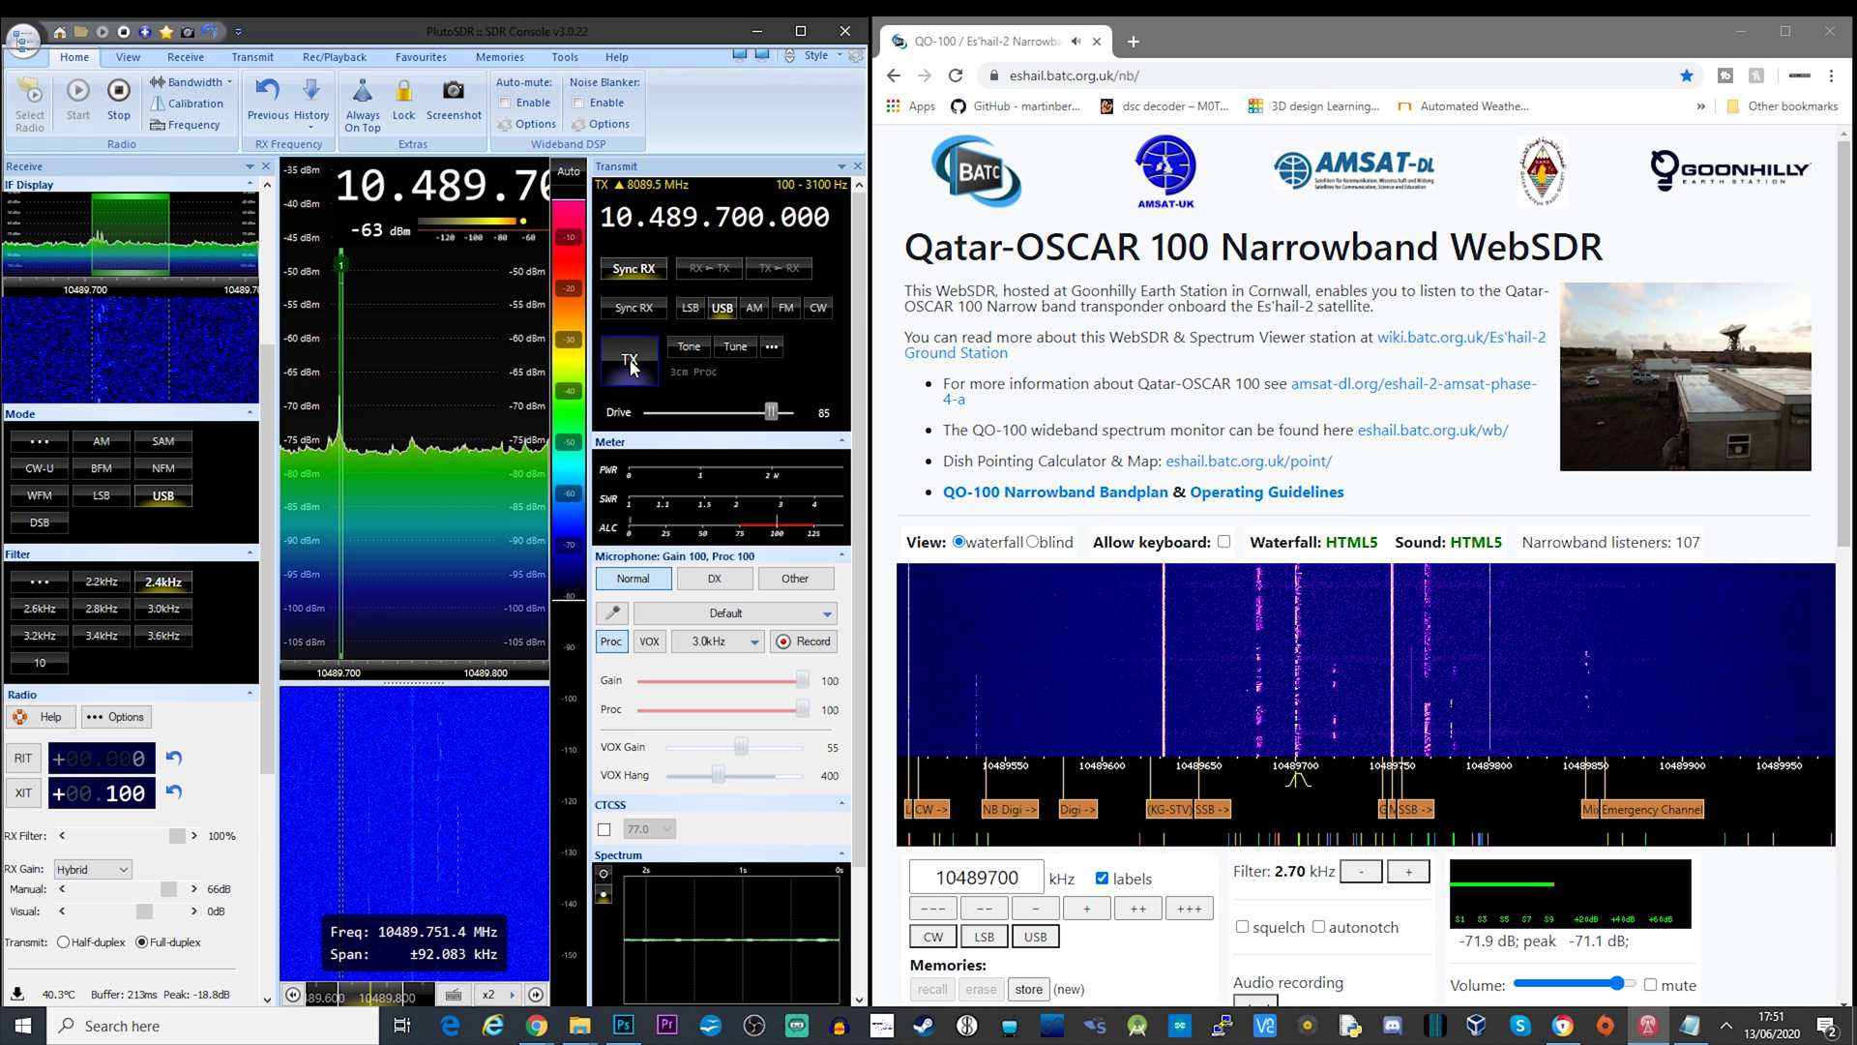
- Release TX to return to receive on 10.489.700 MHz USB and hear the reply
click(629, 362)
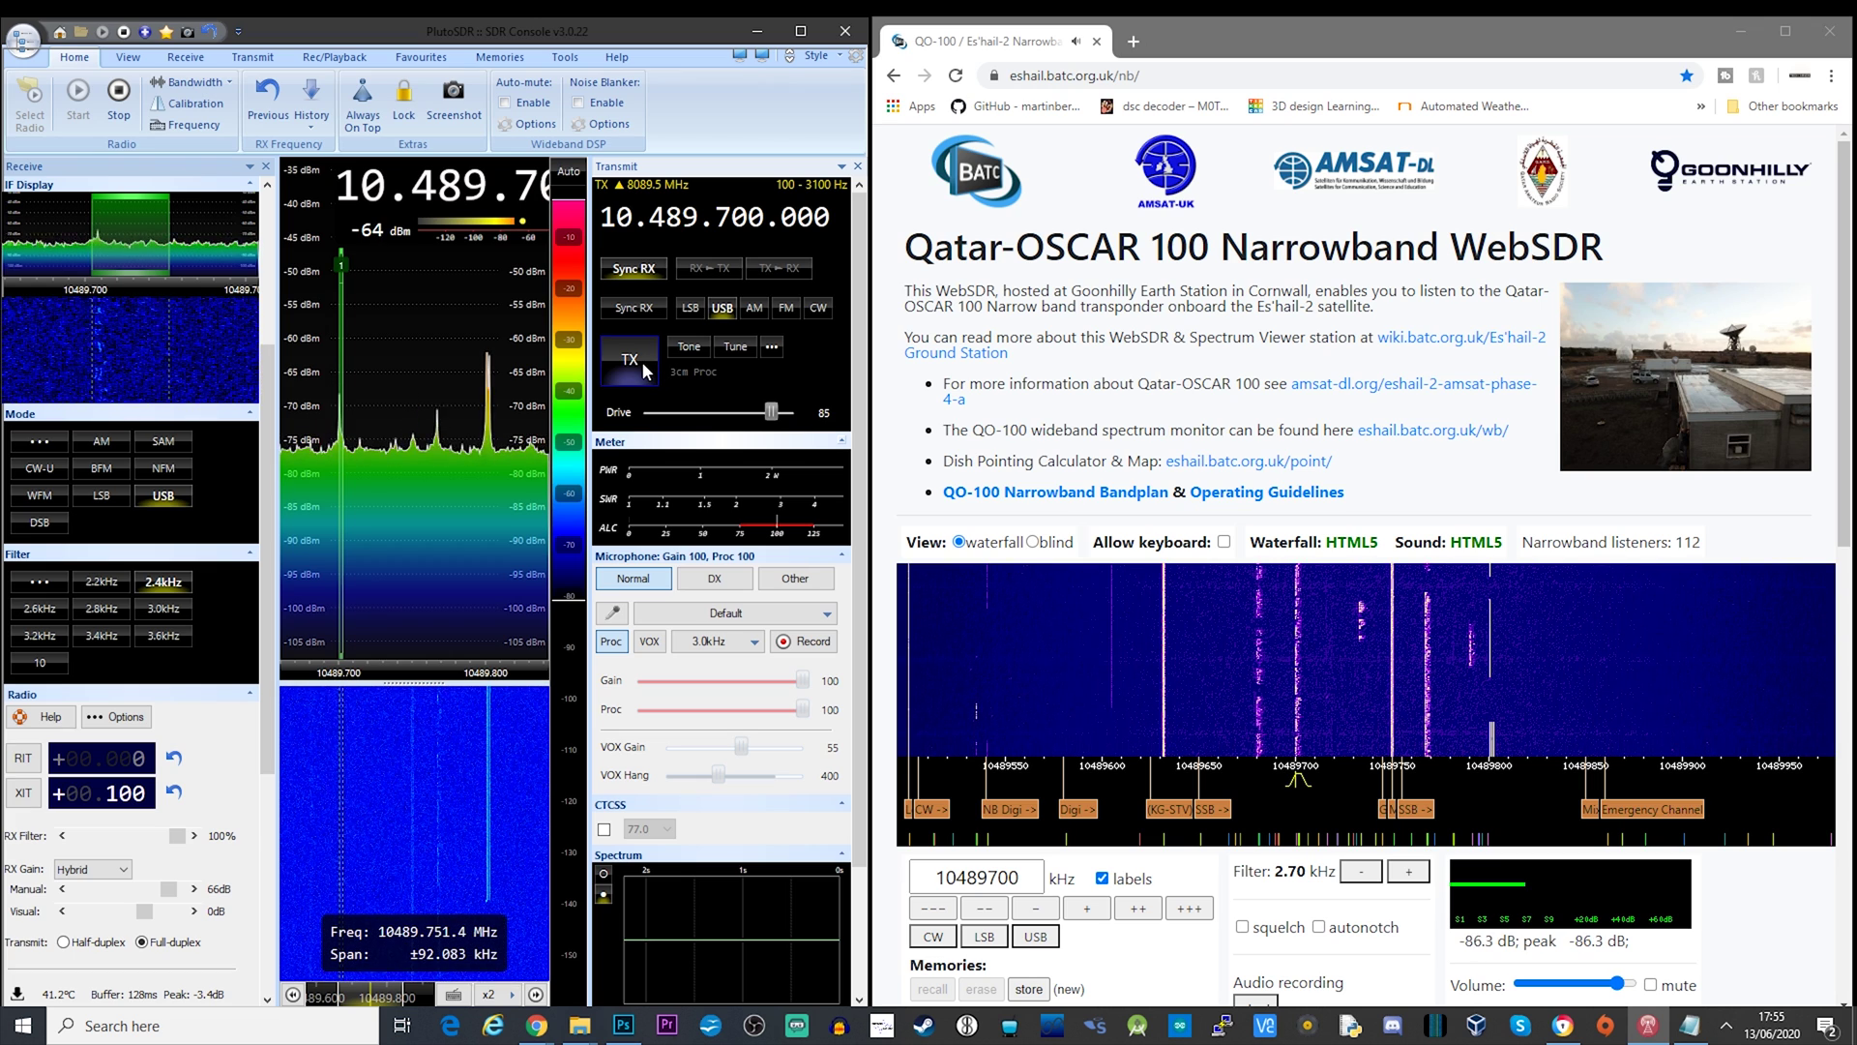
- Key TX at drive 85 to transmit the reply on 10.489.700 MHz USB
click(642, 362)
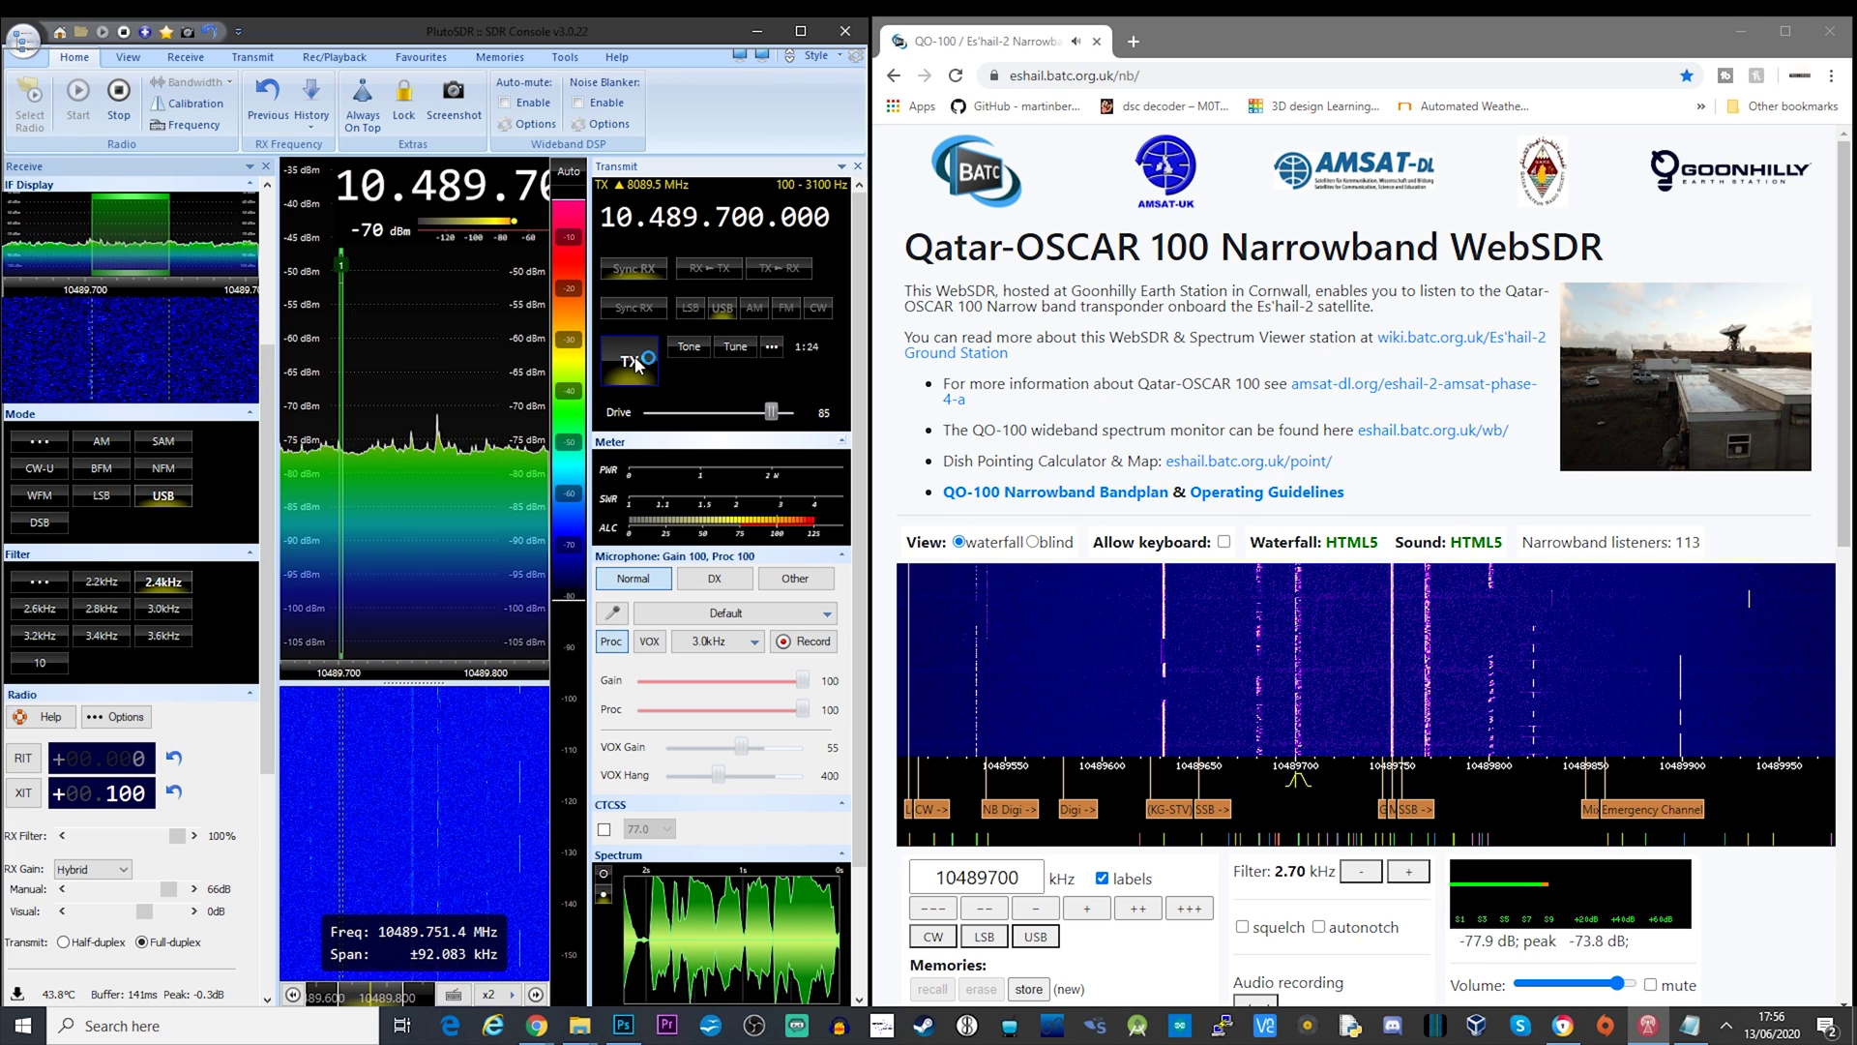
click(634, 363)
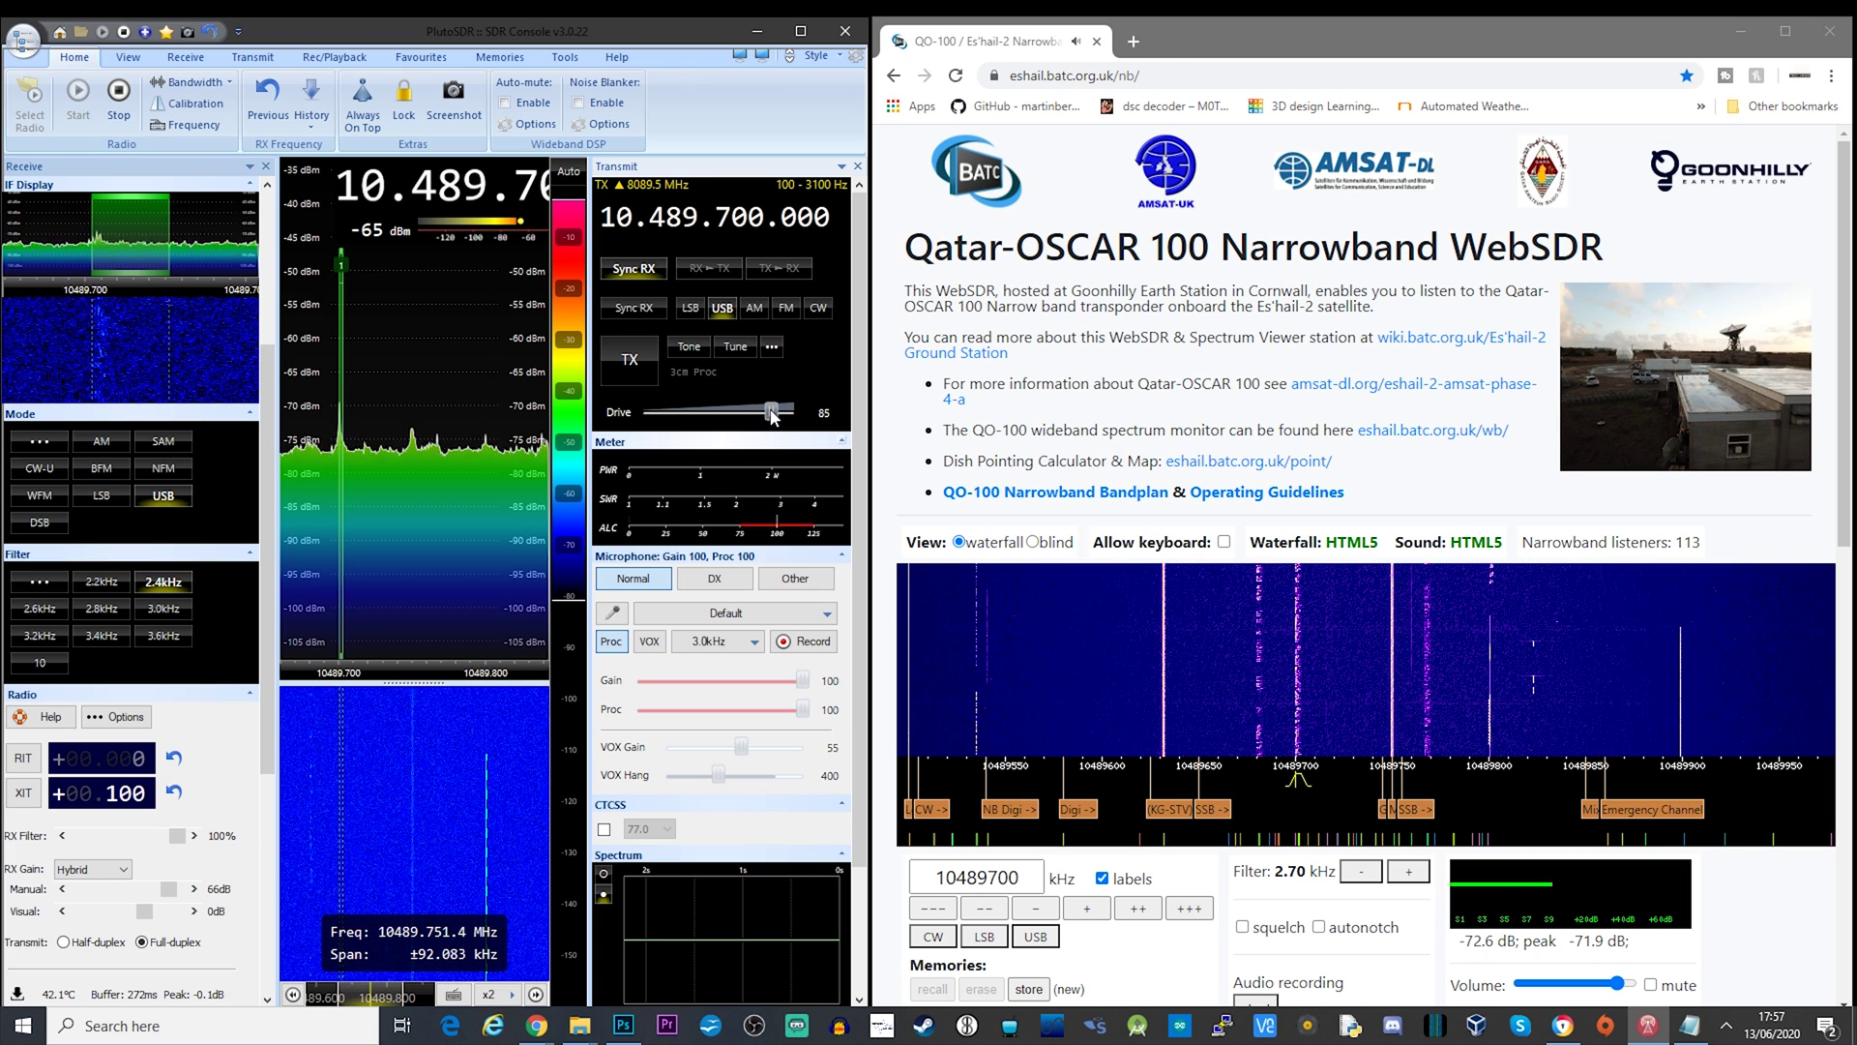
- Lower the drive to 83, send a short over, then return to receive
drag(774, 416, 769, 417)
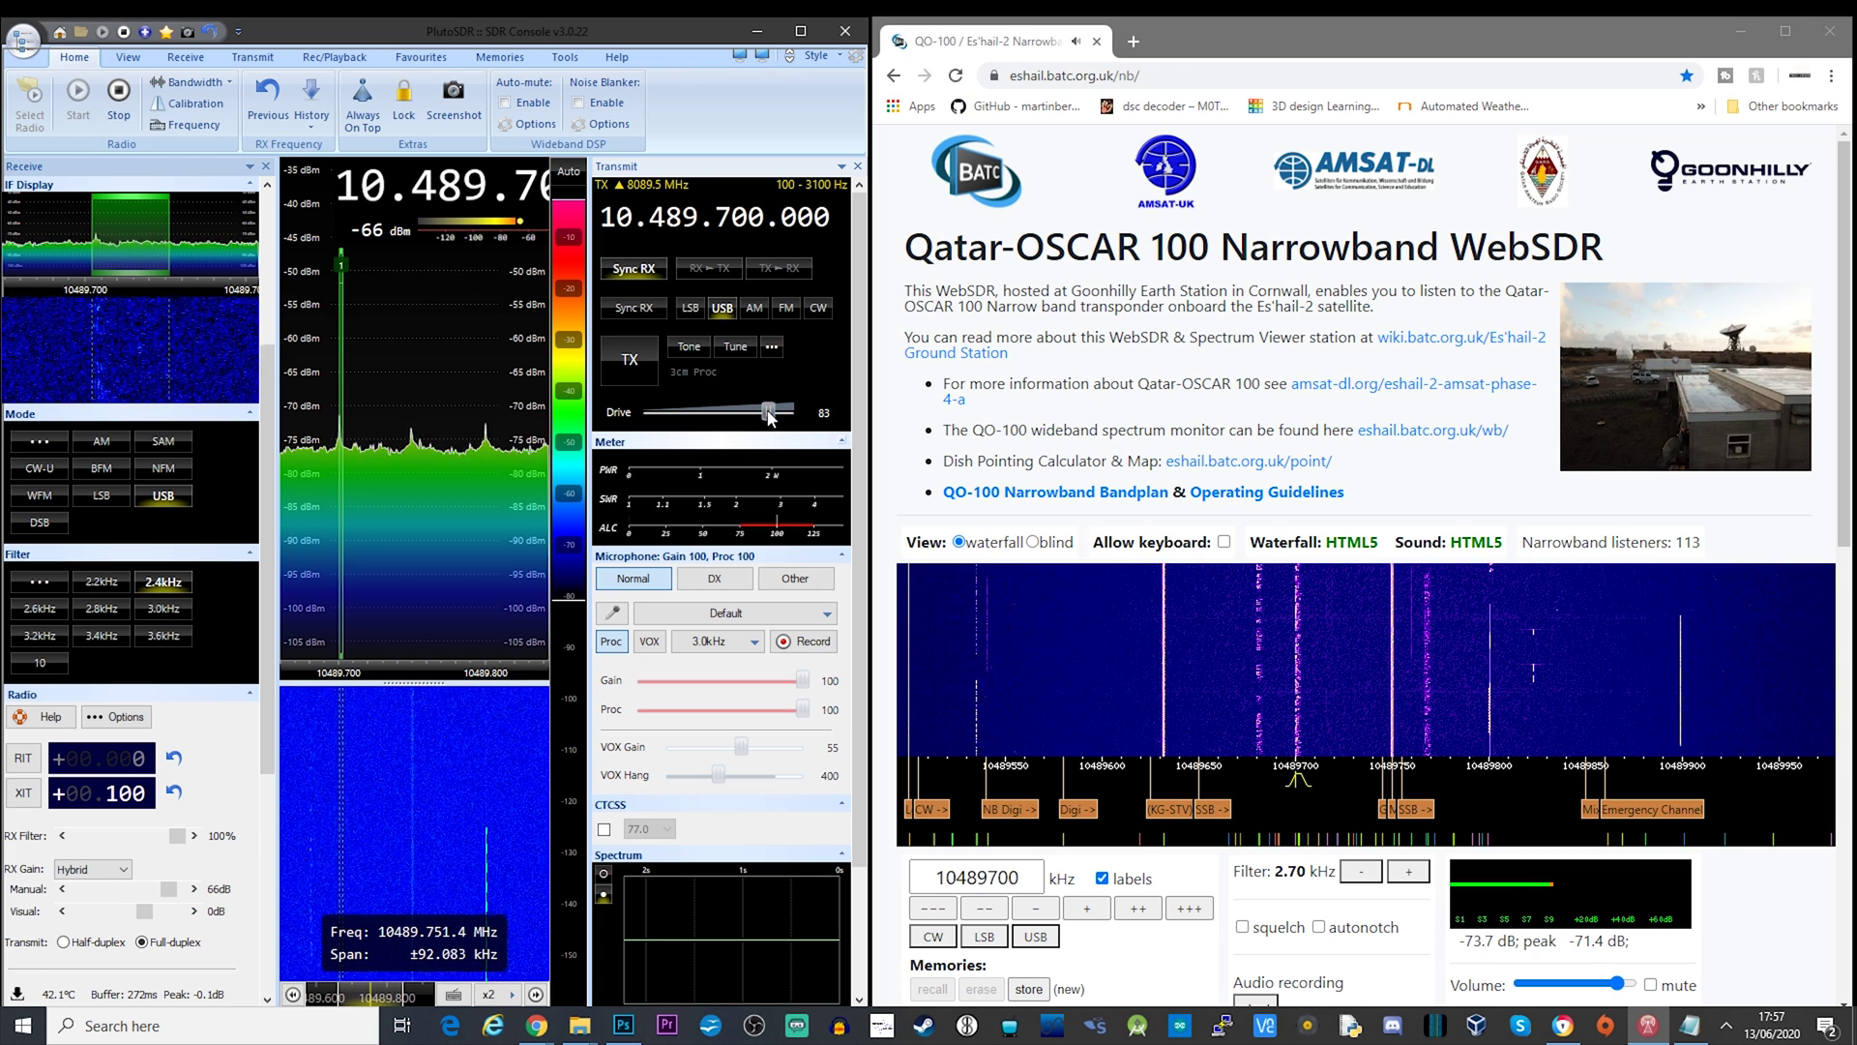
click(636, 366)
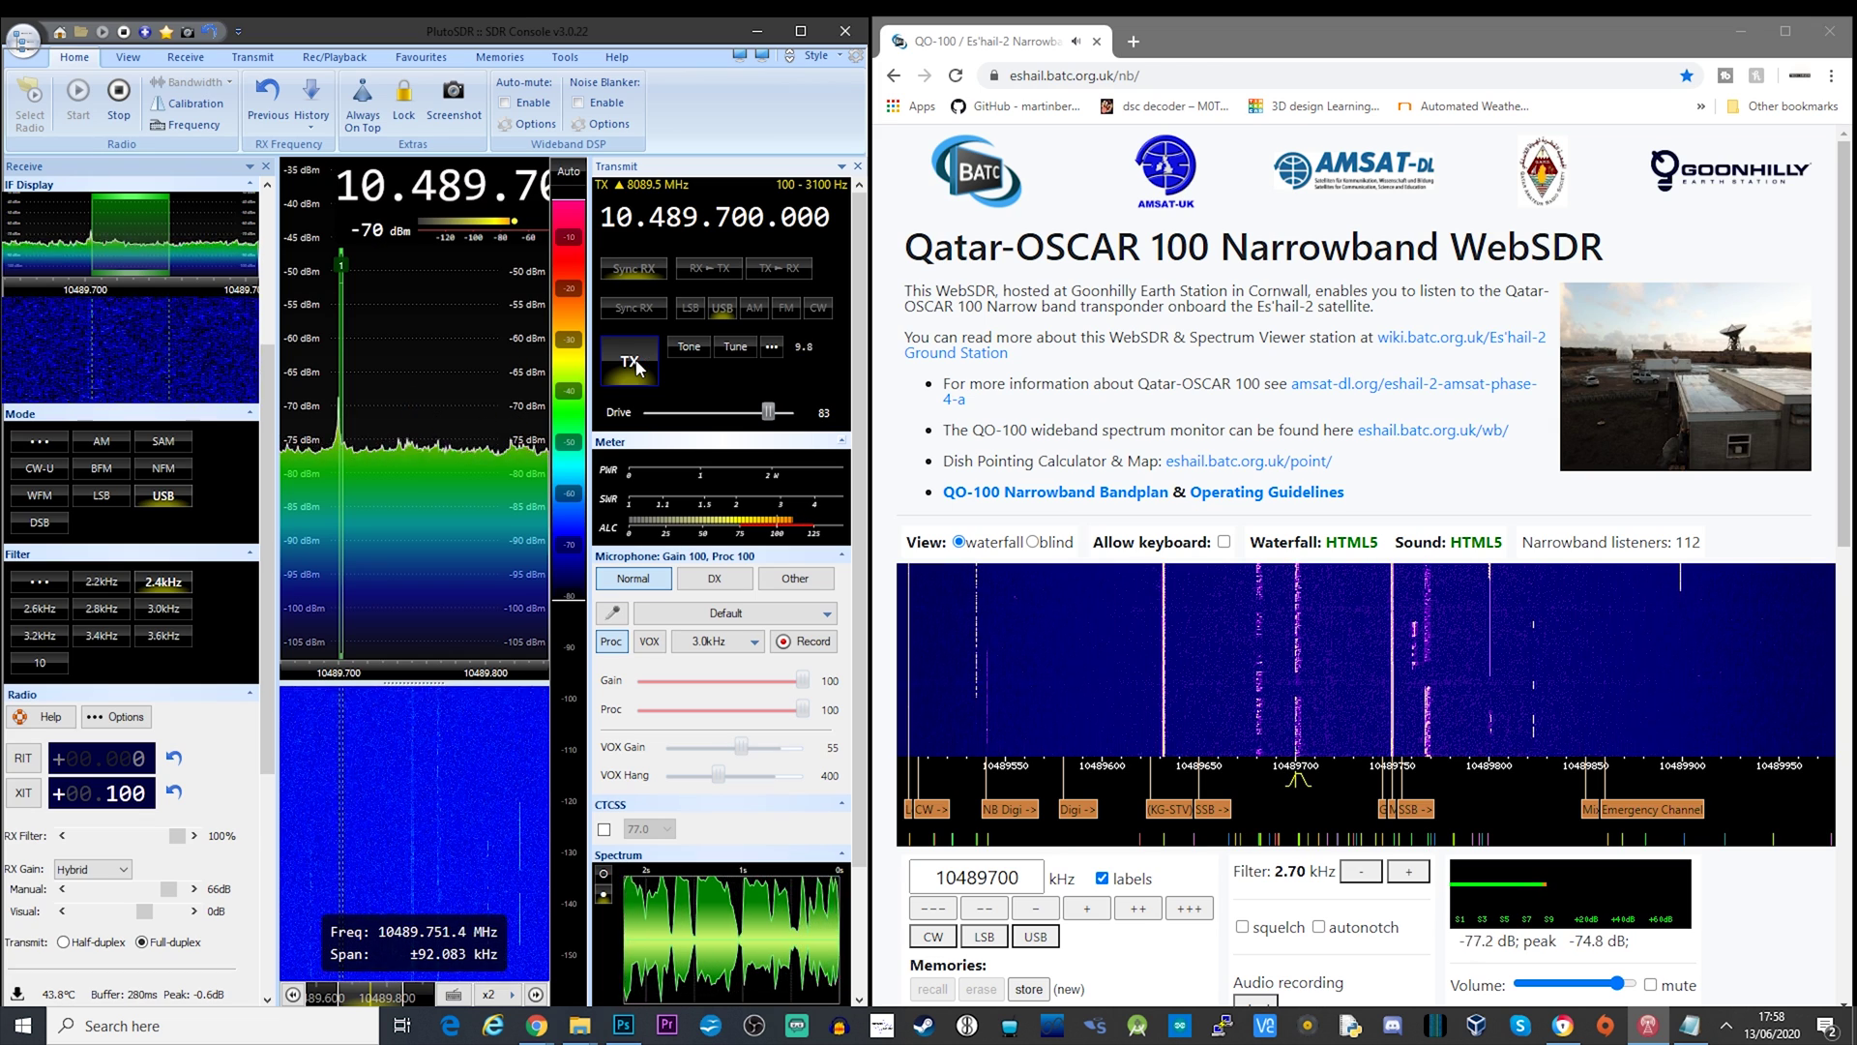
click(631, 360)
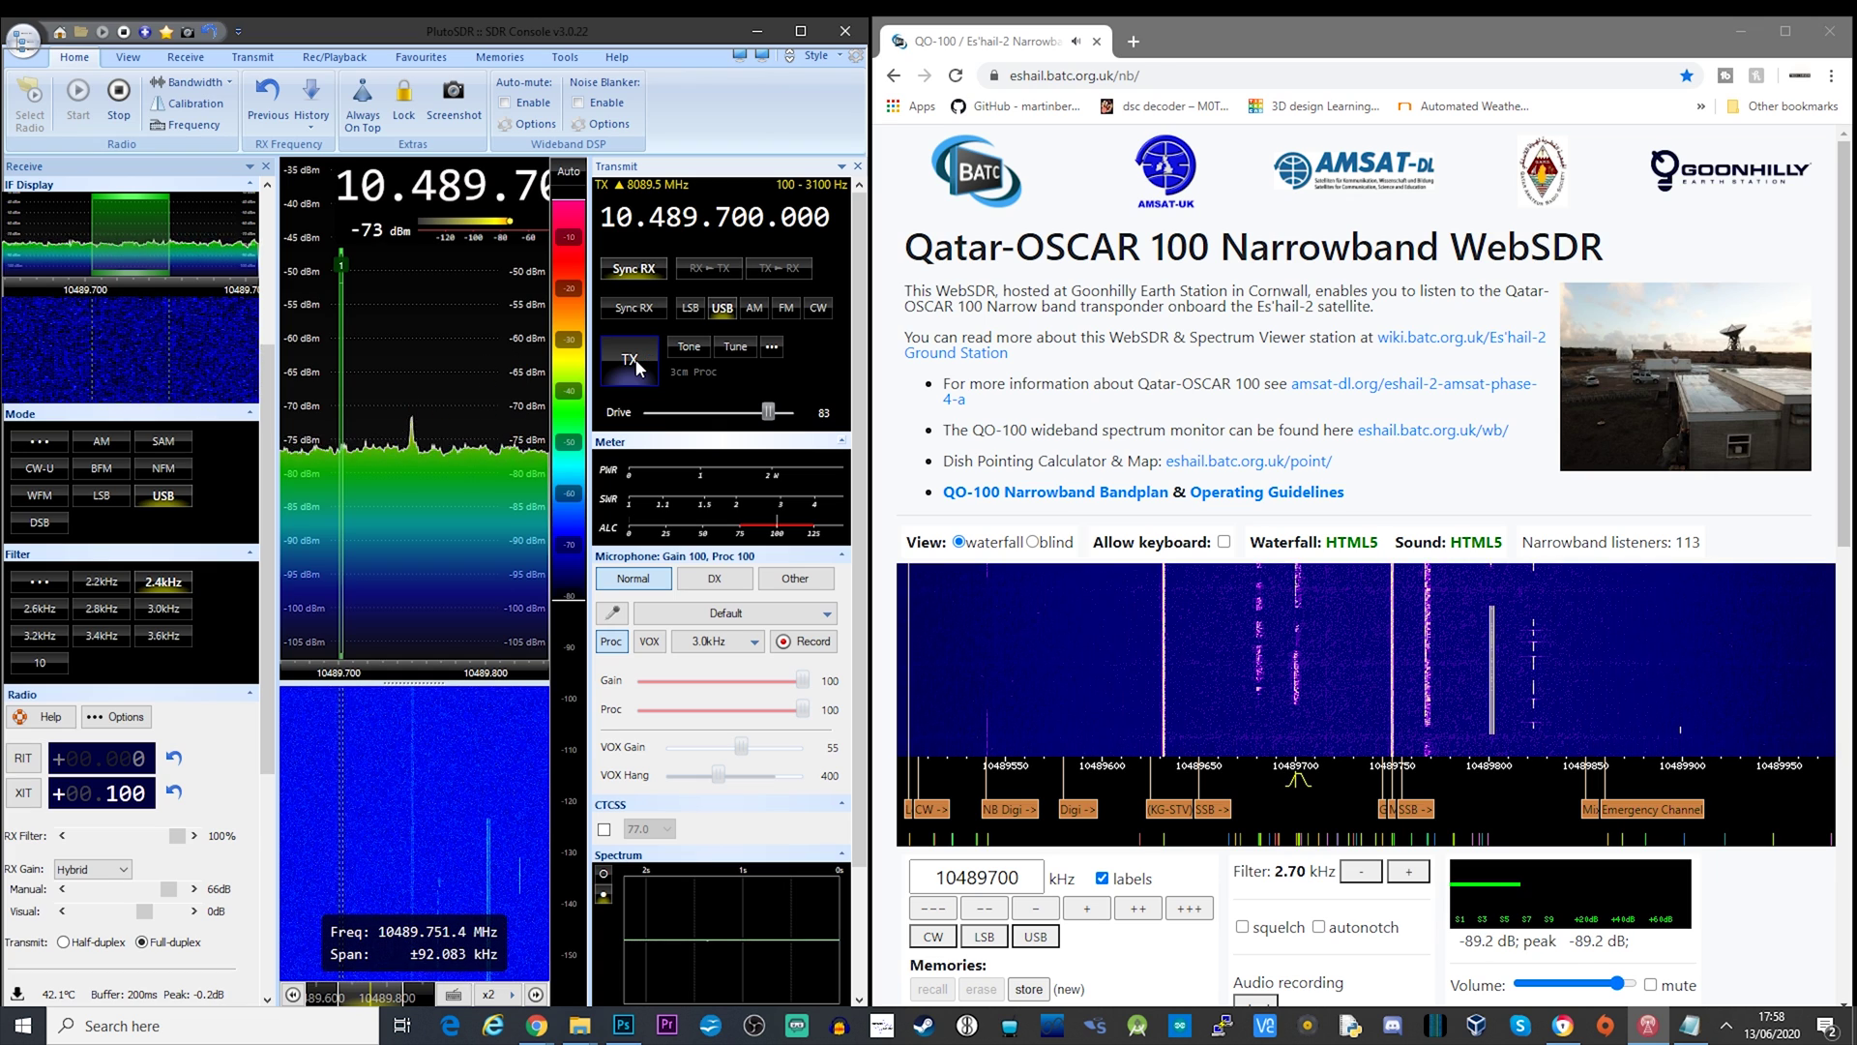
- Send a test carrier, step the WebSDR back to 10489700.00 kHz, then transmit voice
click(635, 358)
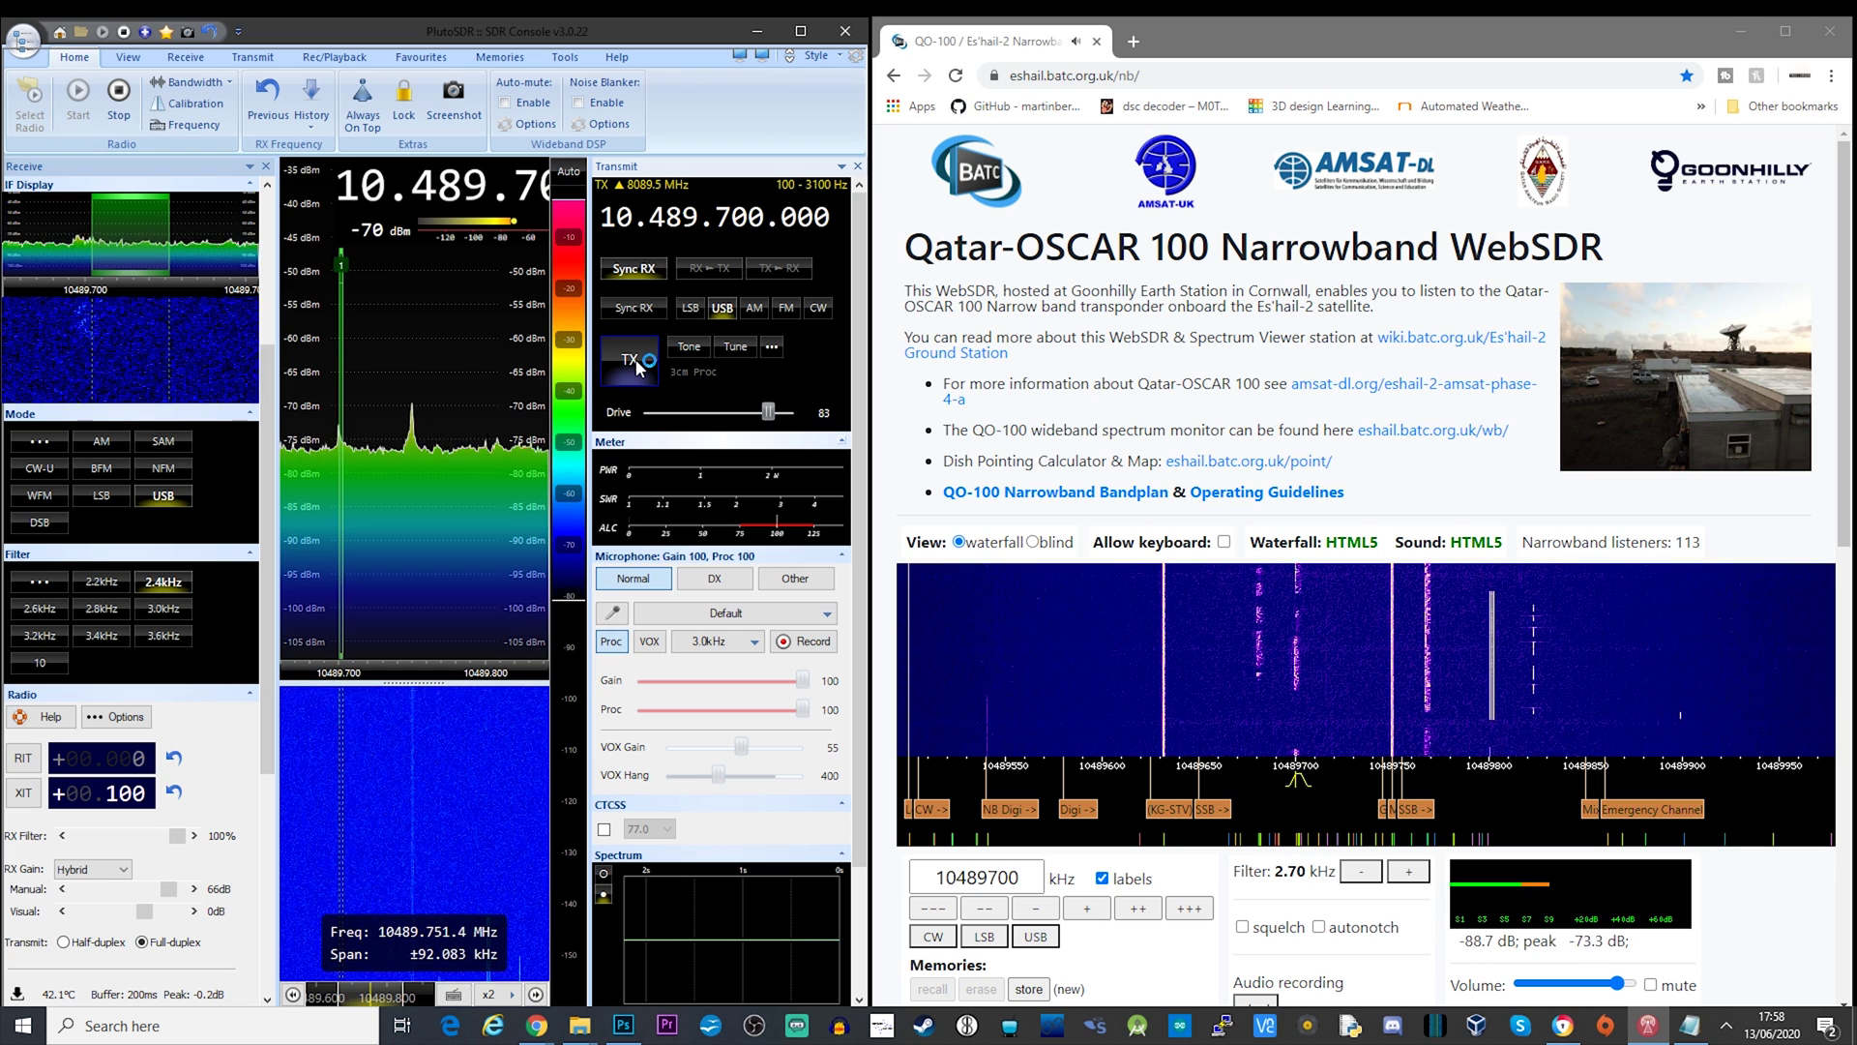
click(1088, 909)
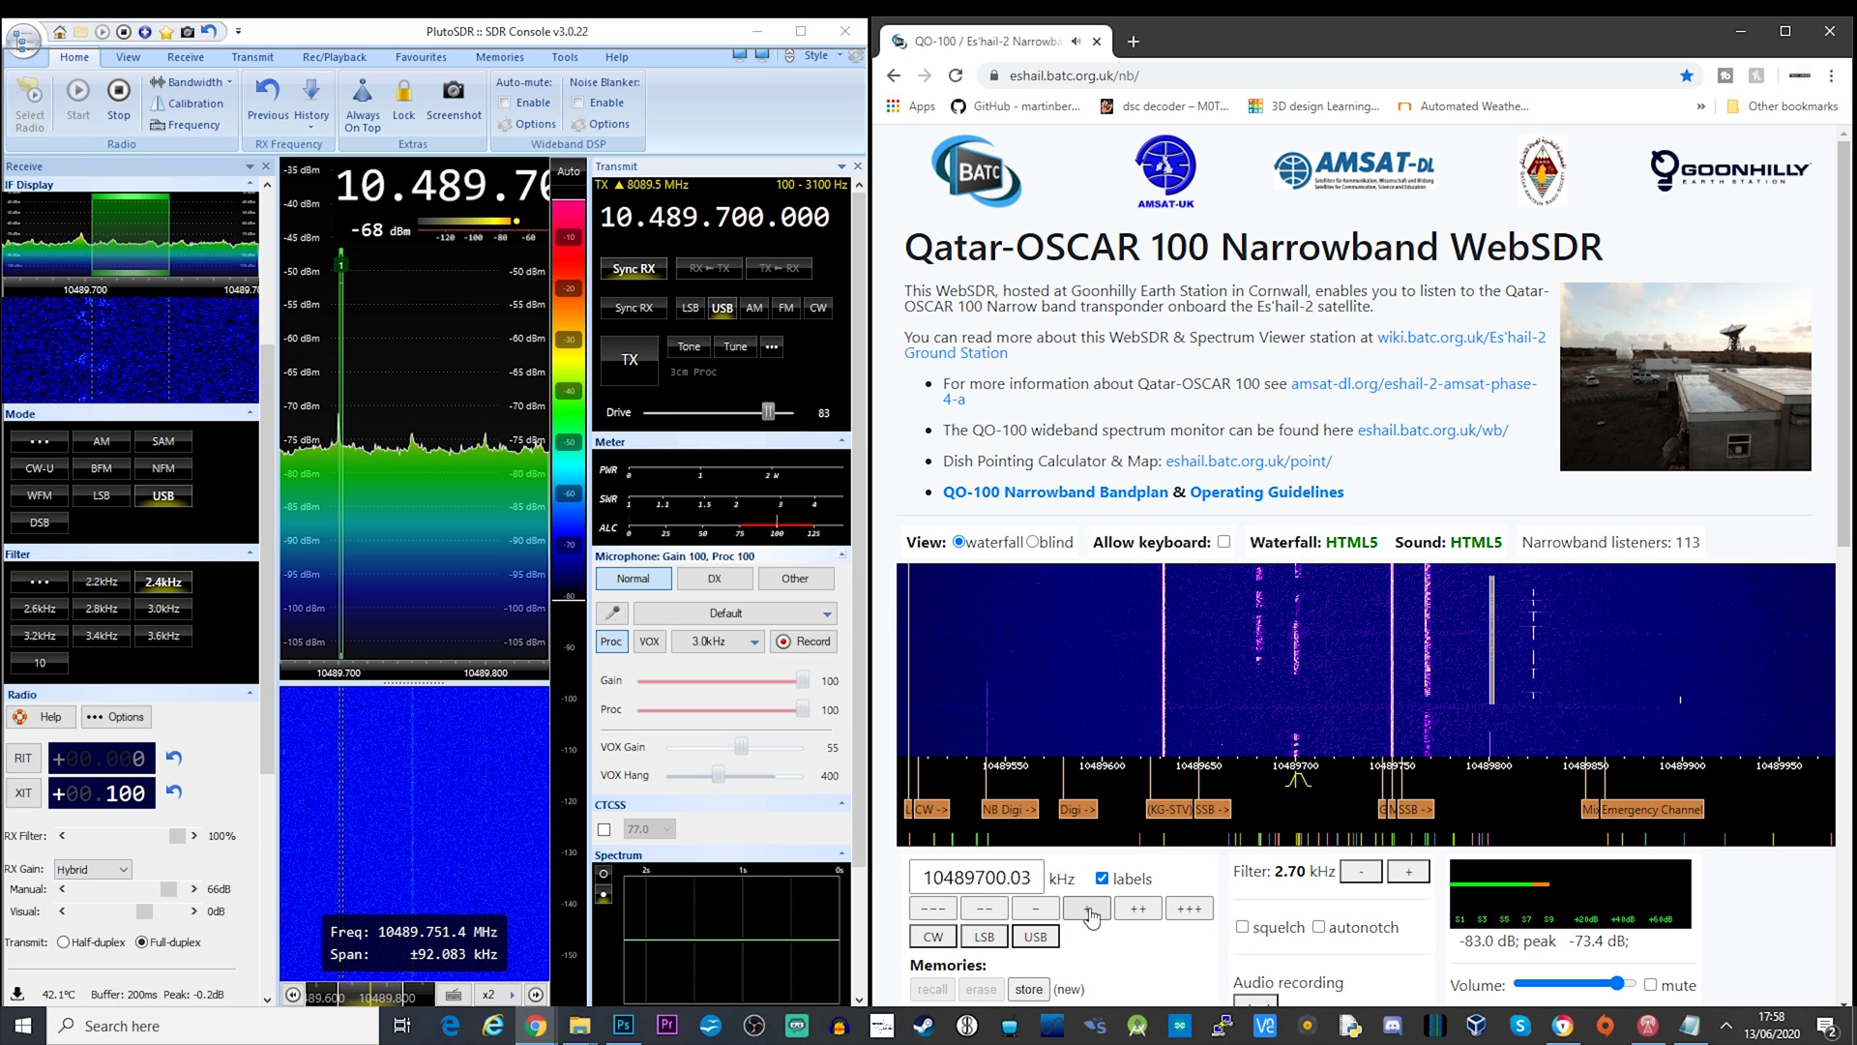
click(1035, 910)
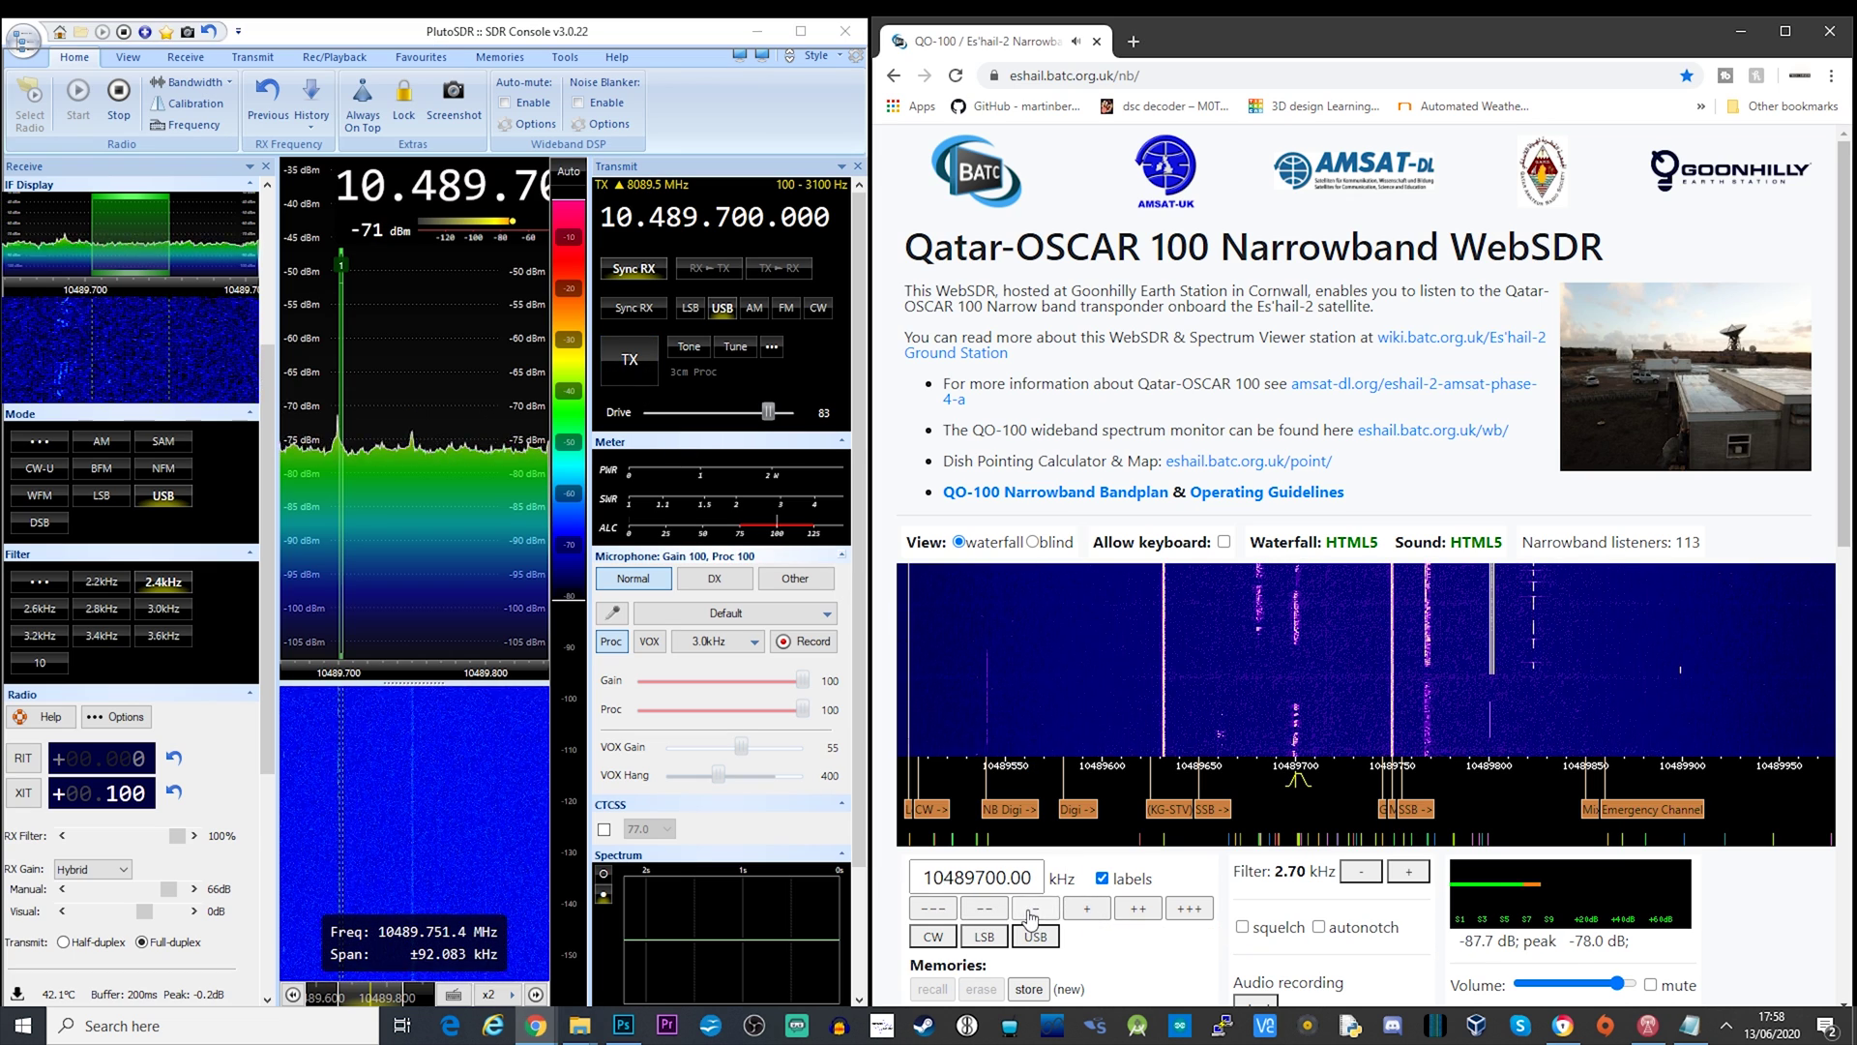
click(1031, 909)
click(1031, 910)
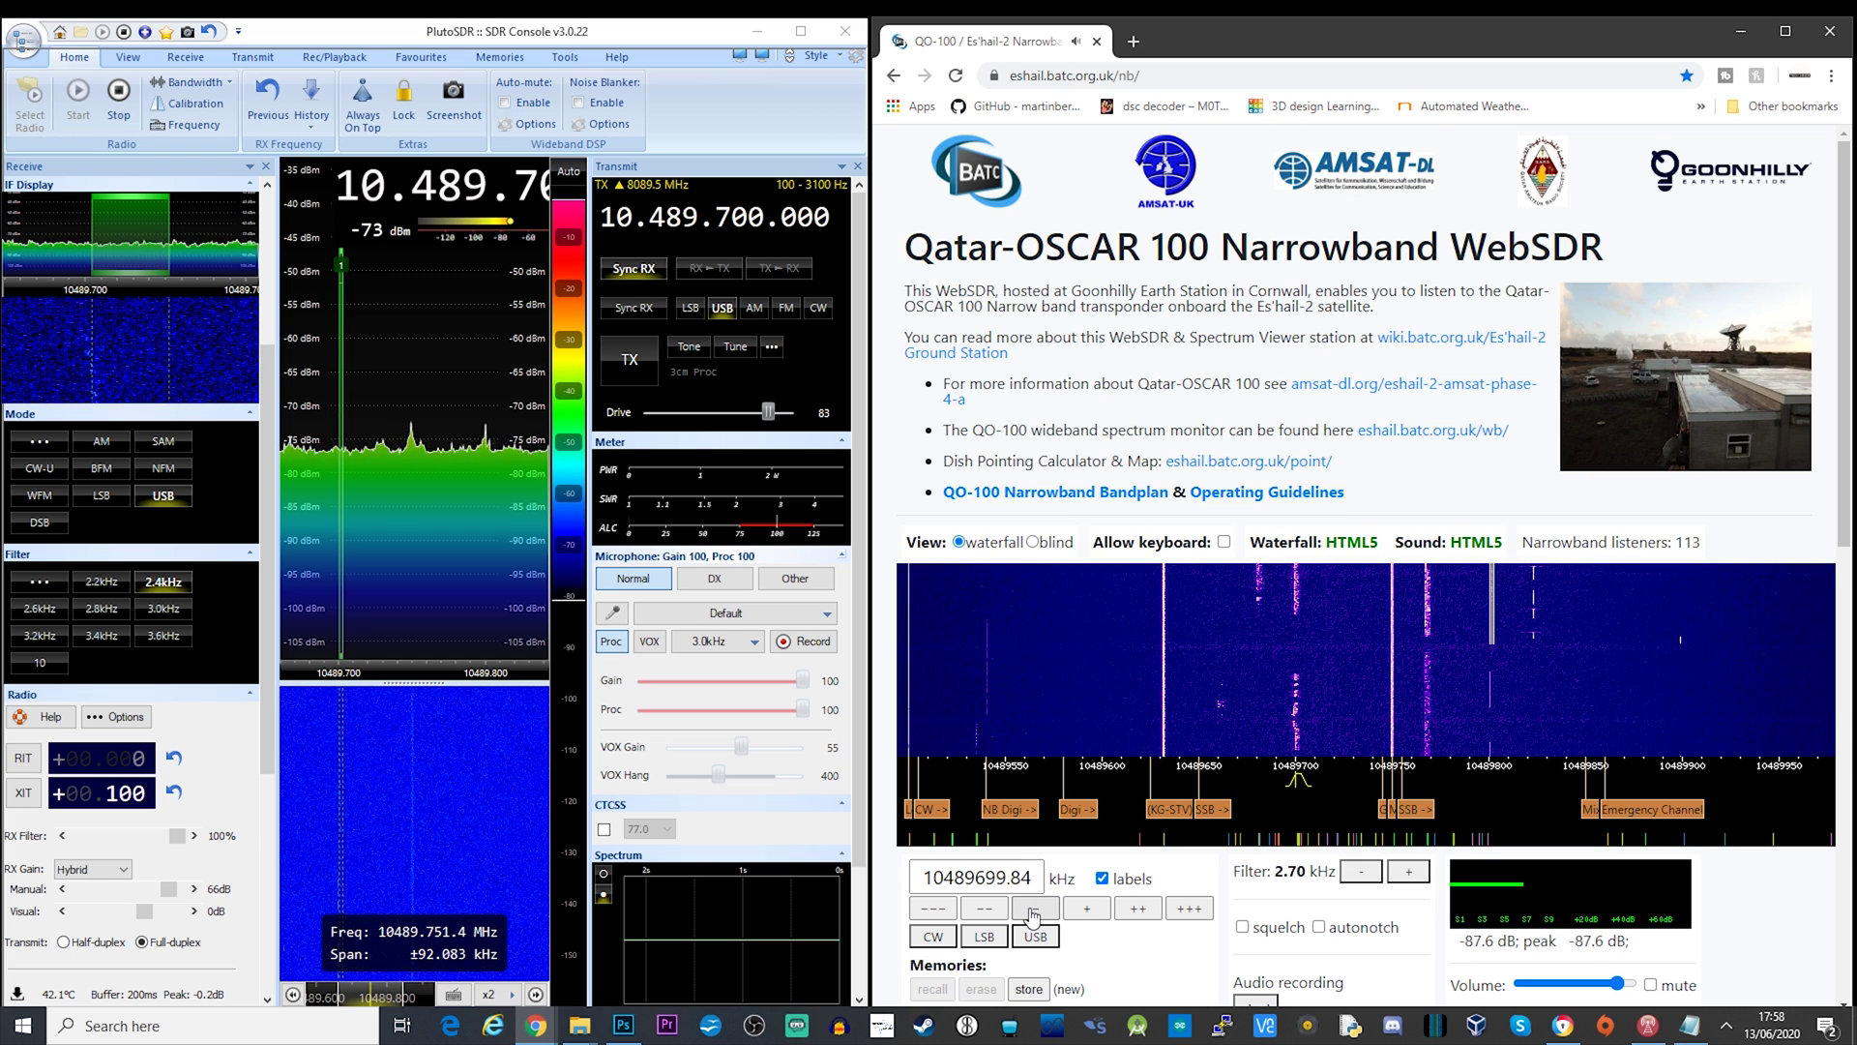
click(1089, 911)
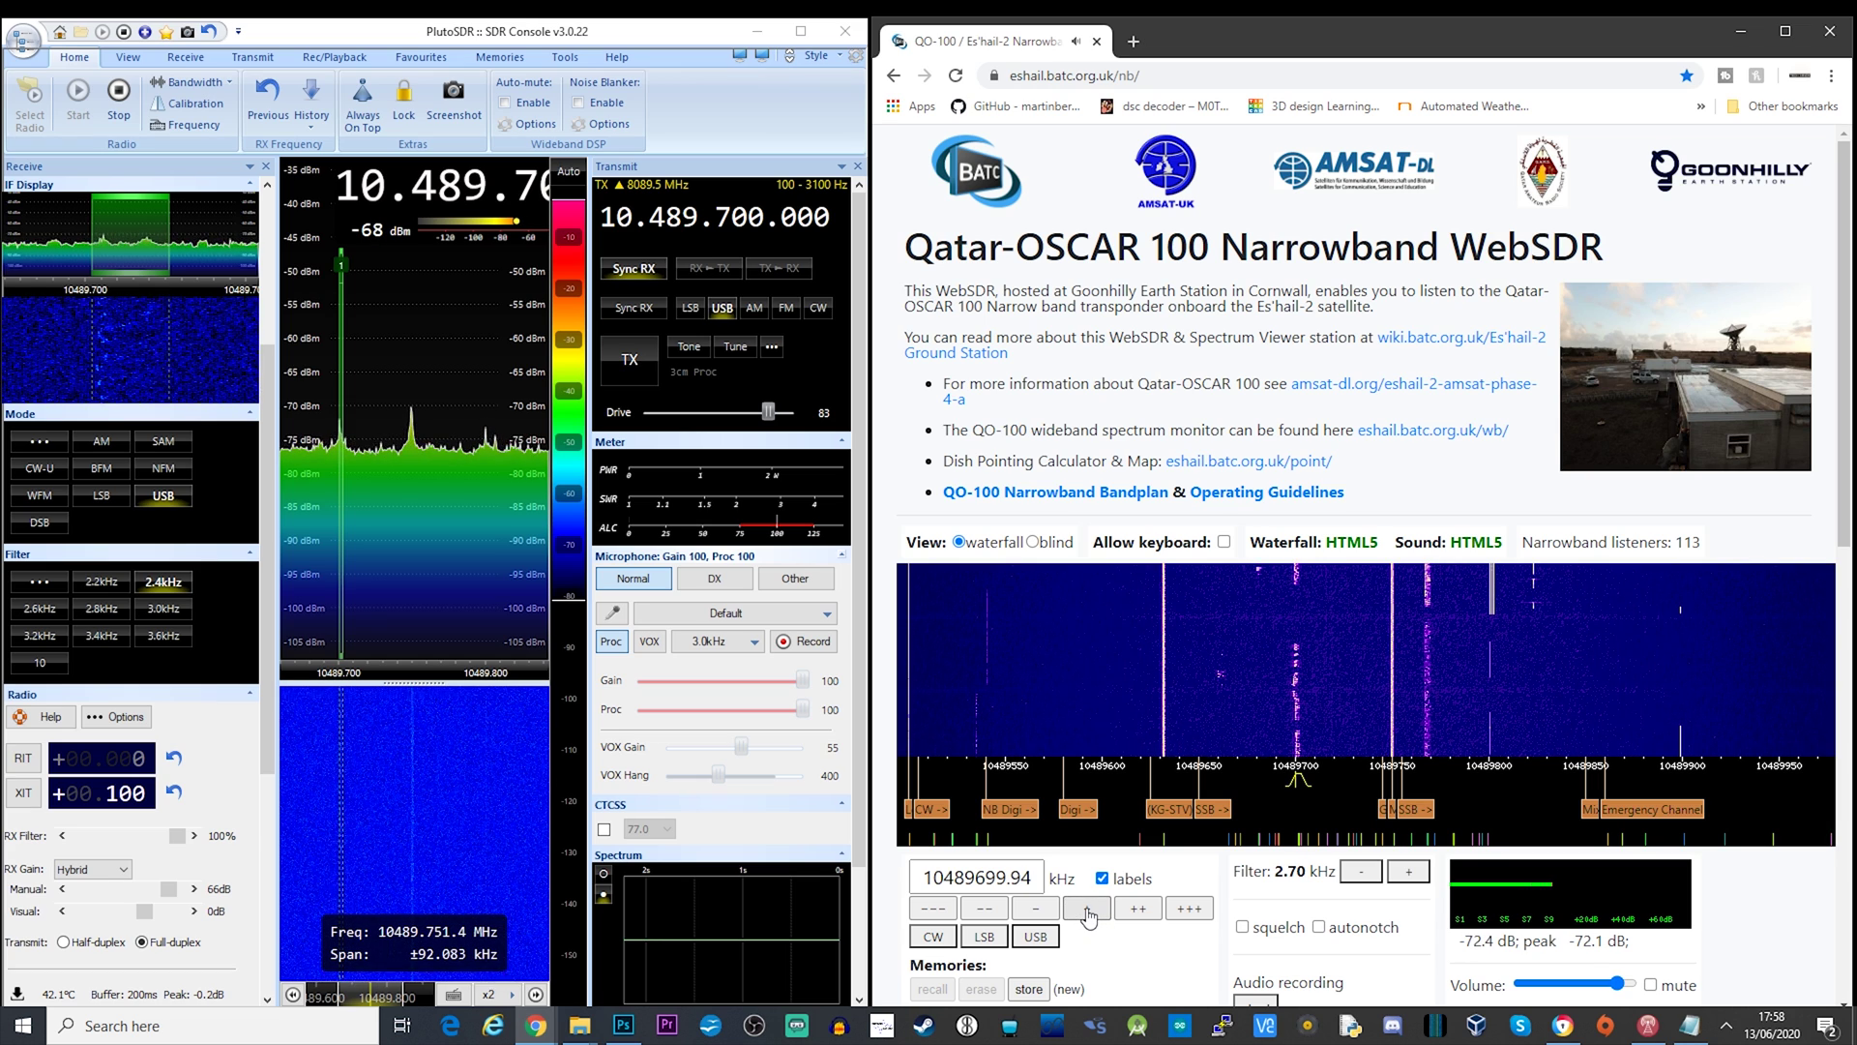
click(1089, 912)
click(1089, 911)
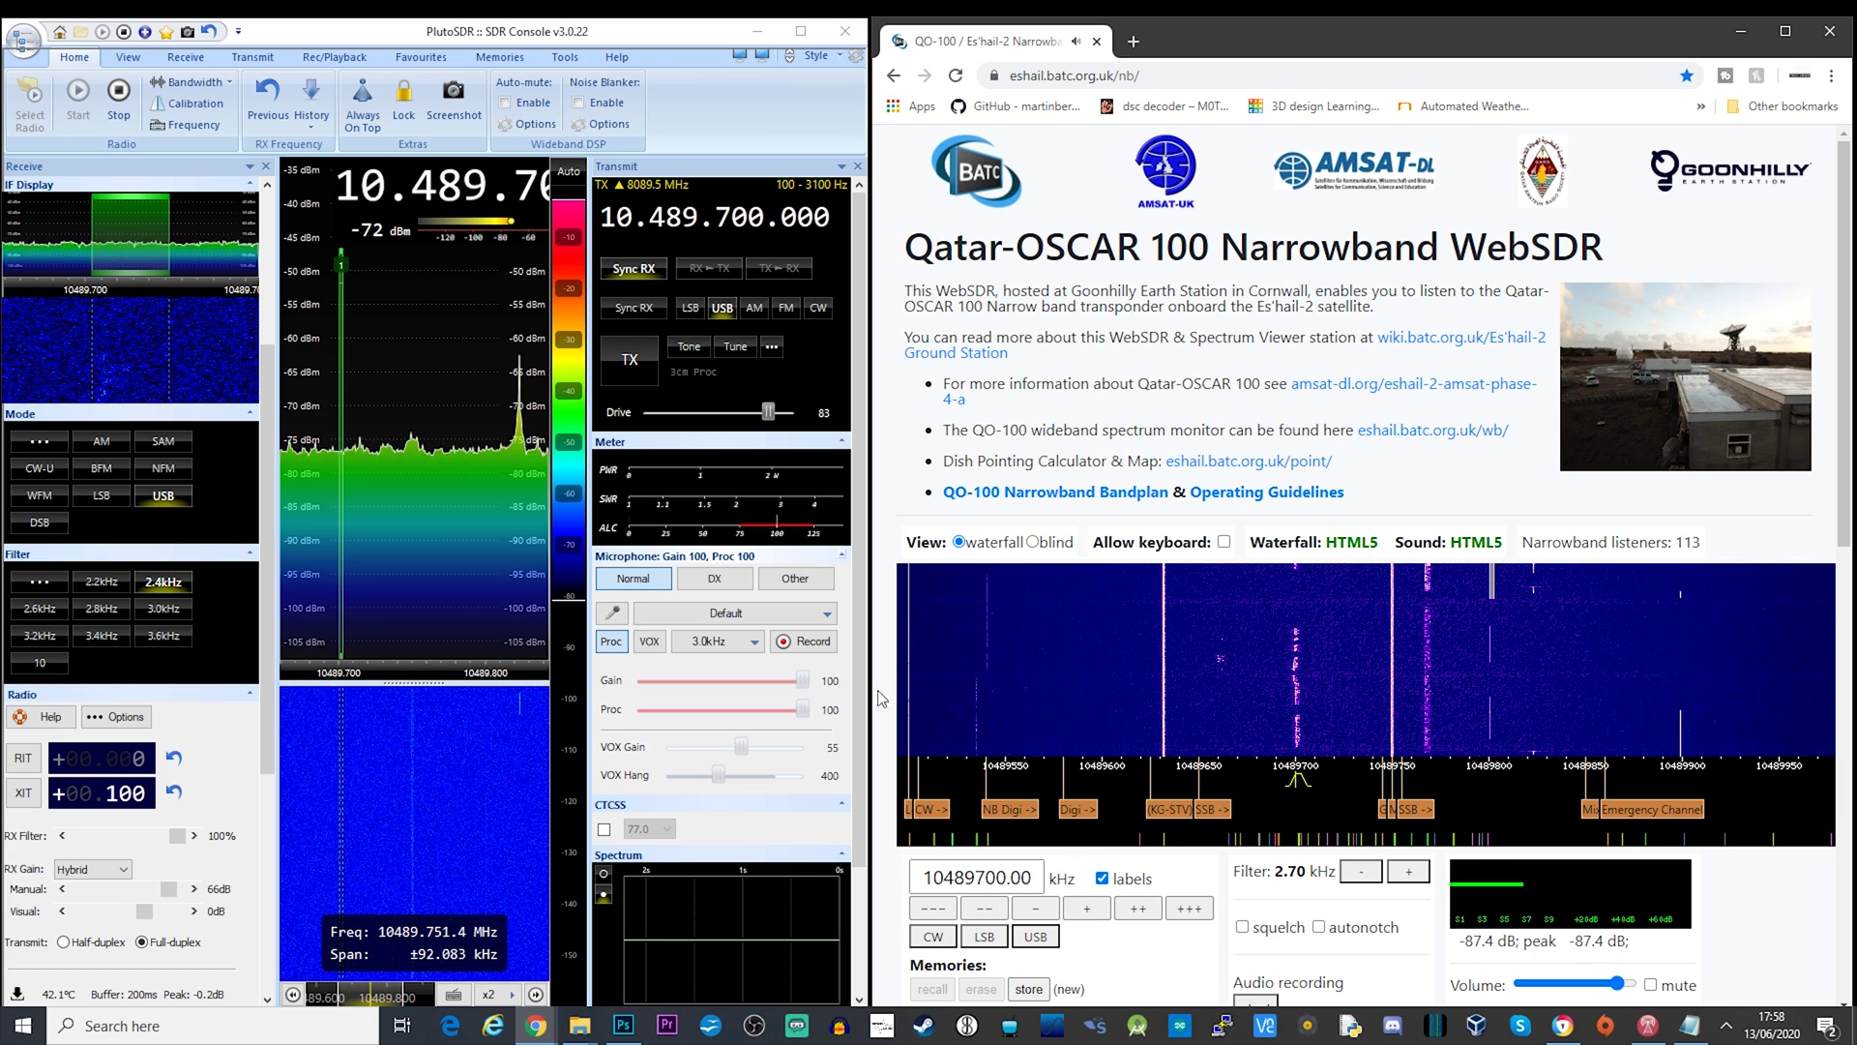
click(634, 367)
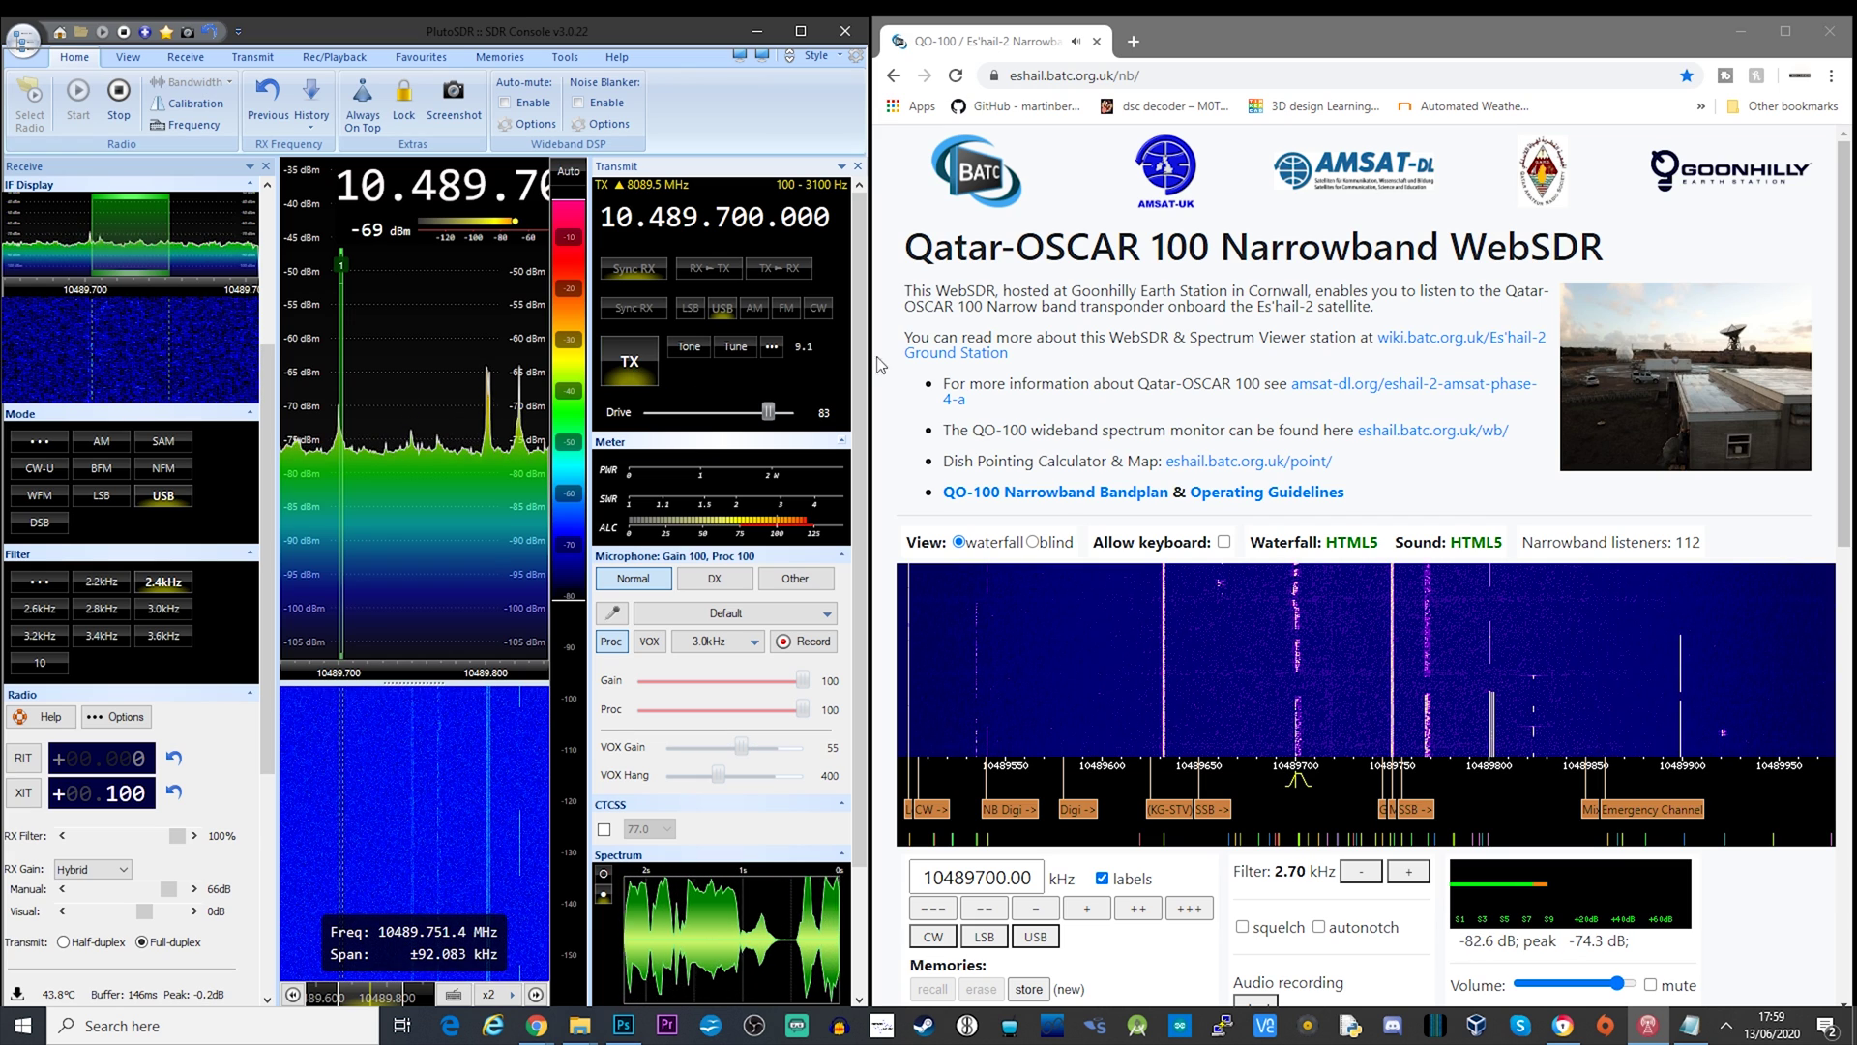
- Bring up the WebSDR monitor and stop transmitting to listen for the reply
click(997, 358)
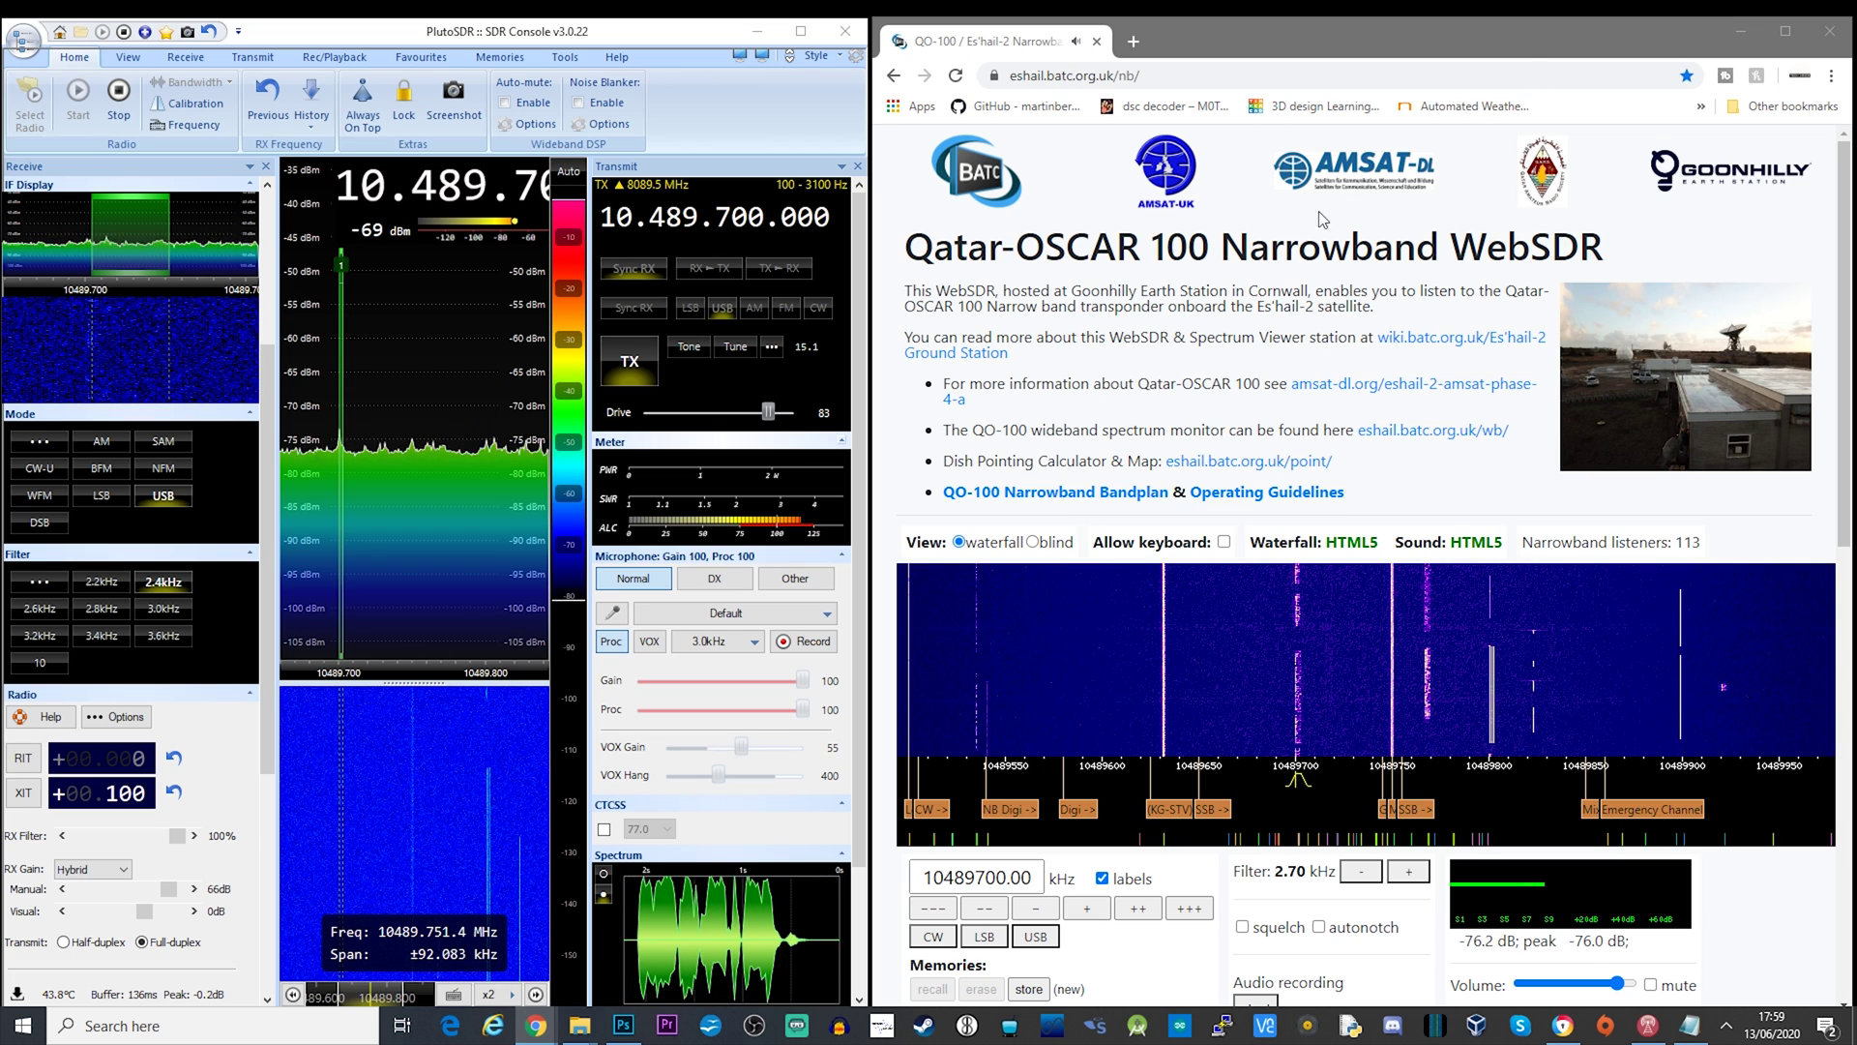
click(630, 361)
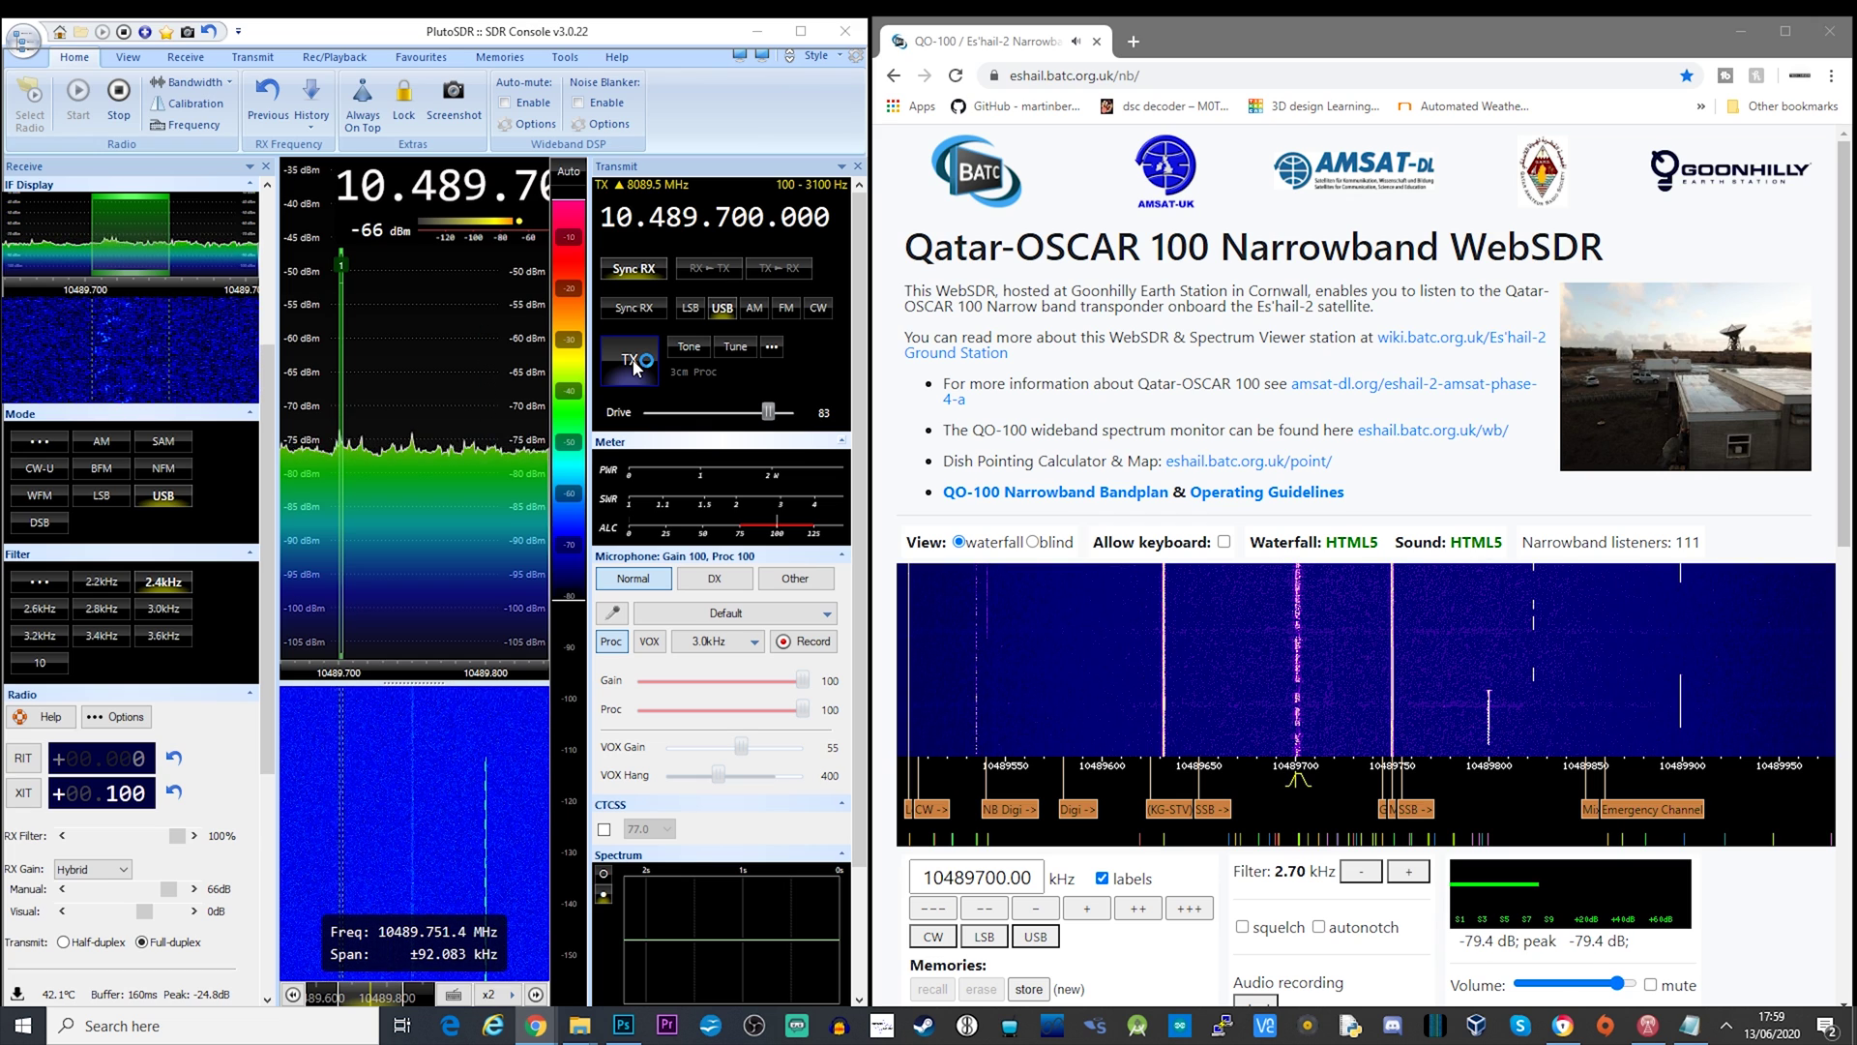
- Transmit a roughly 43-second over, then return to receive on 10.489.700 MHz USB
click(634, 364)
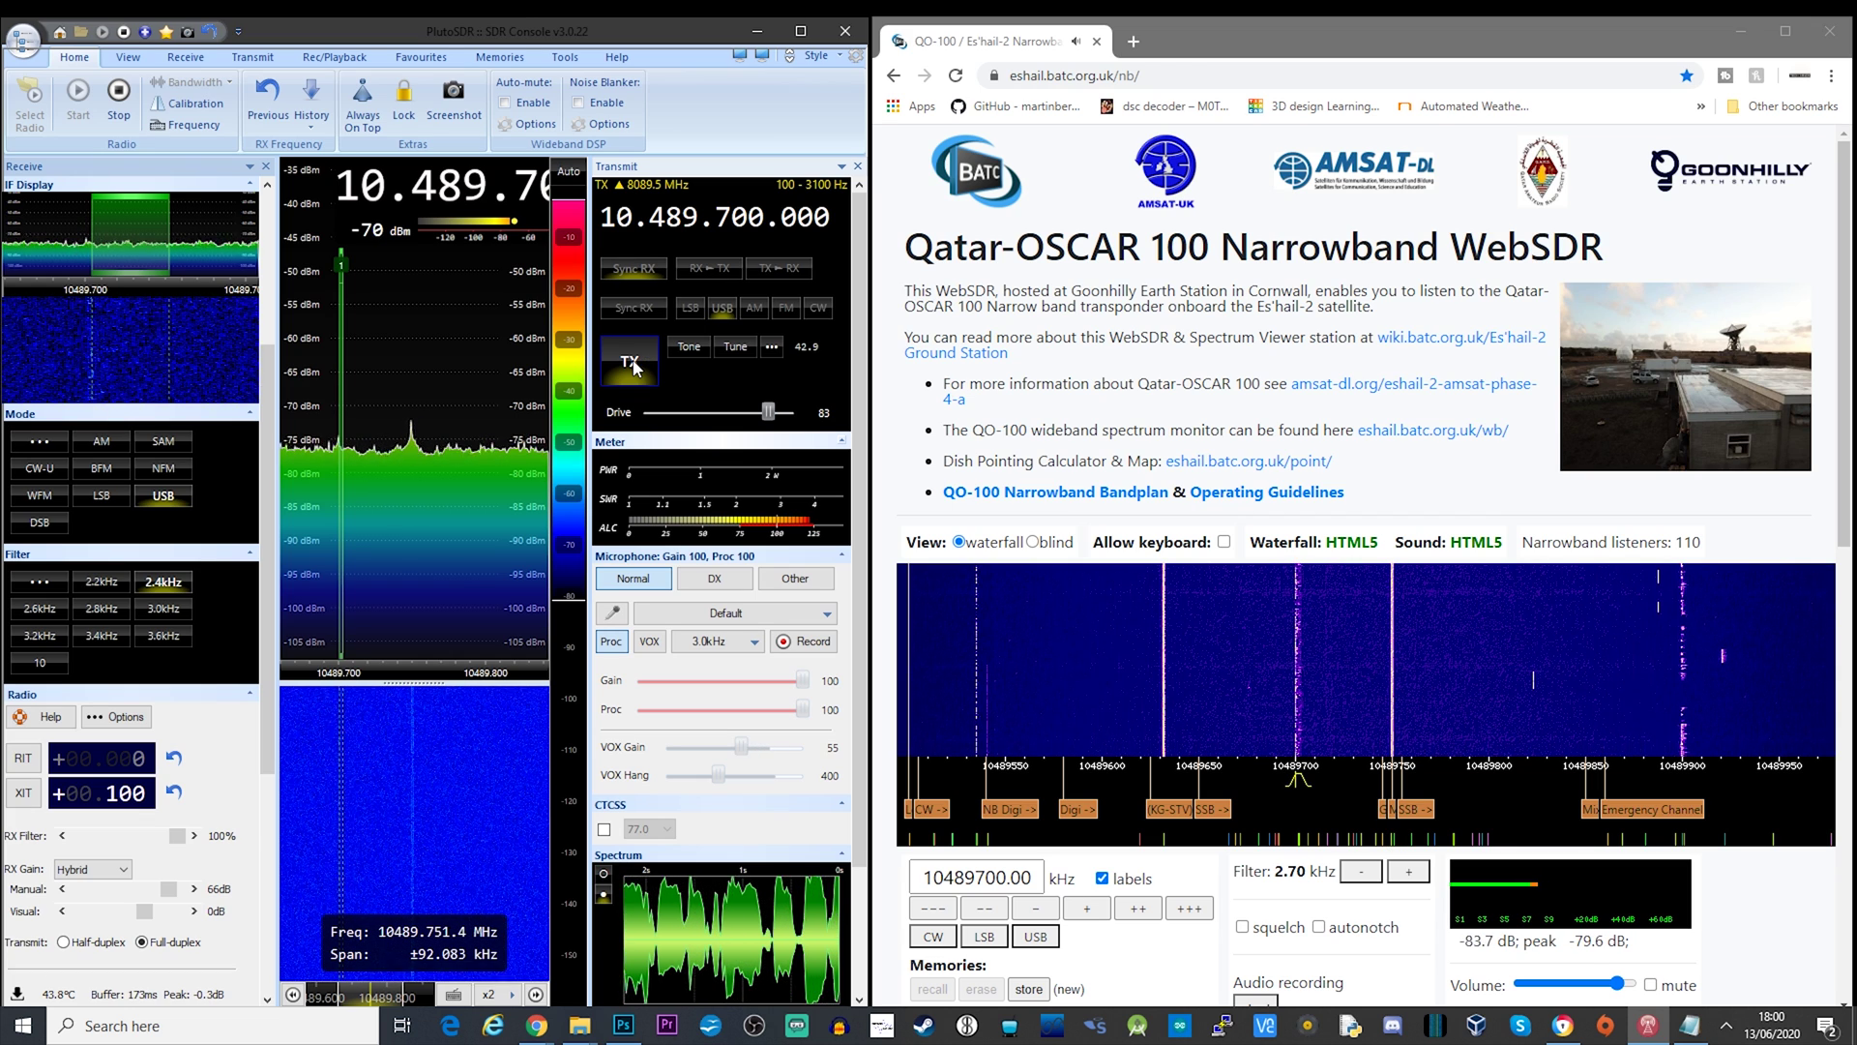
click(634, 364)
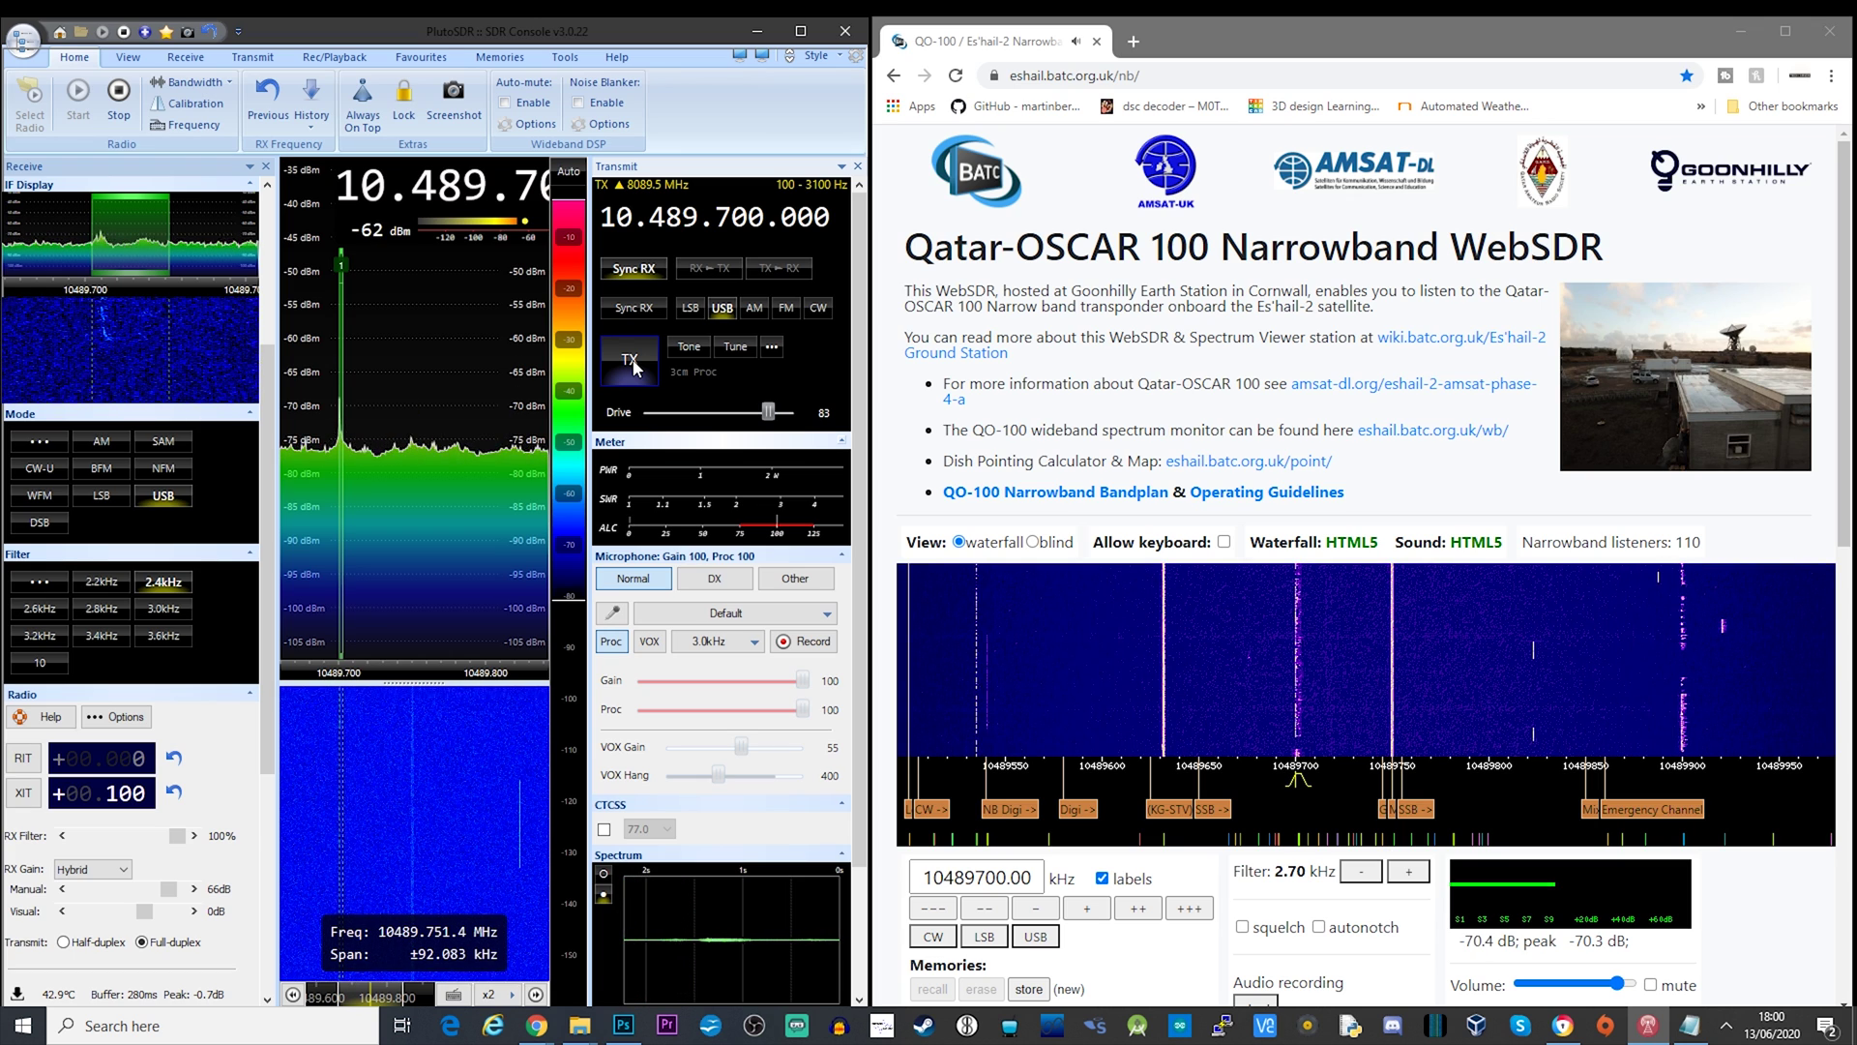
- Key TX at drive 83 to call the Italian station again
click(634, 366)
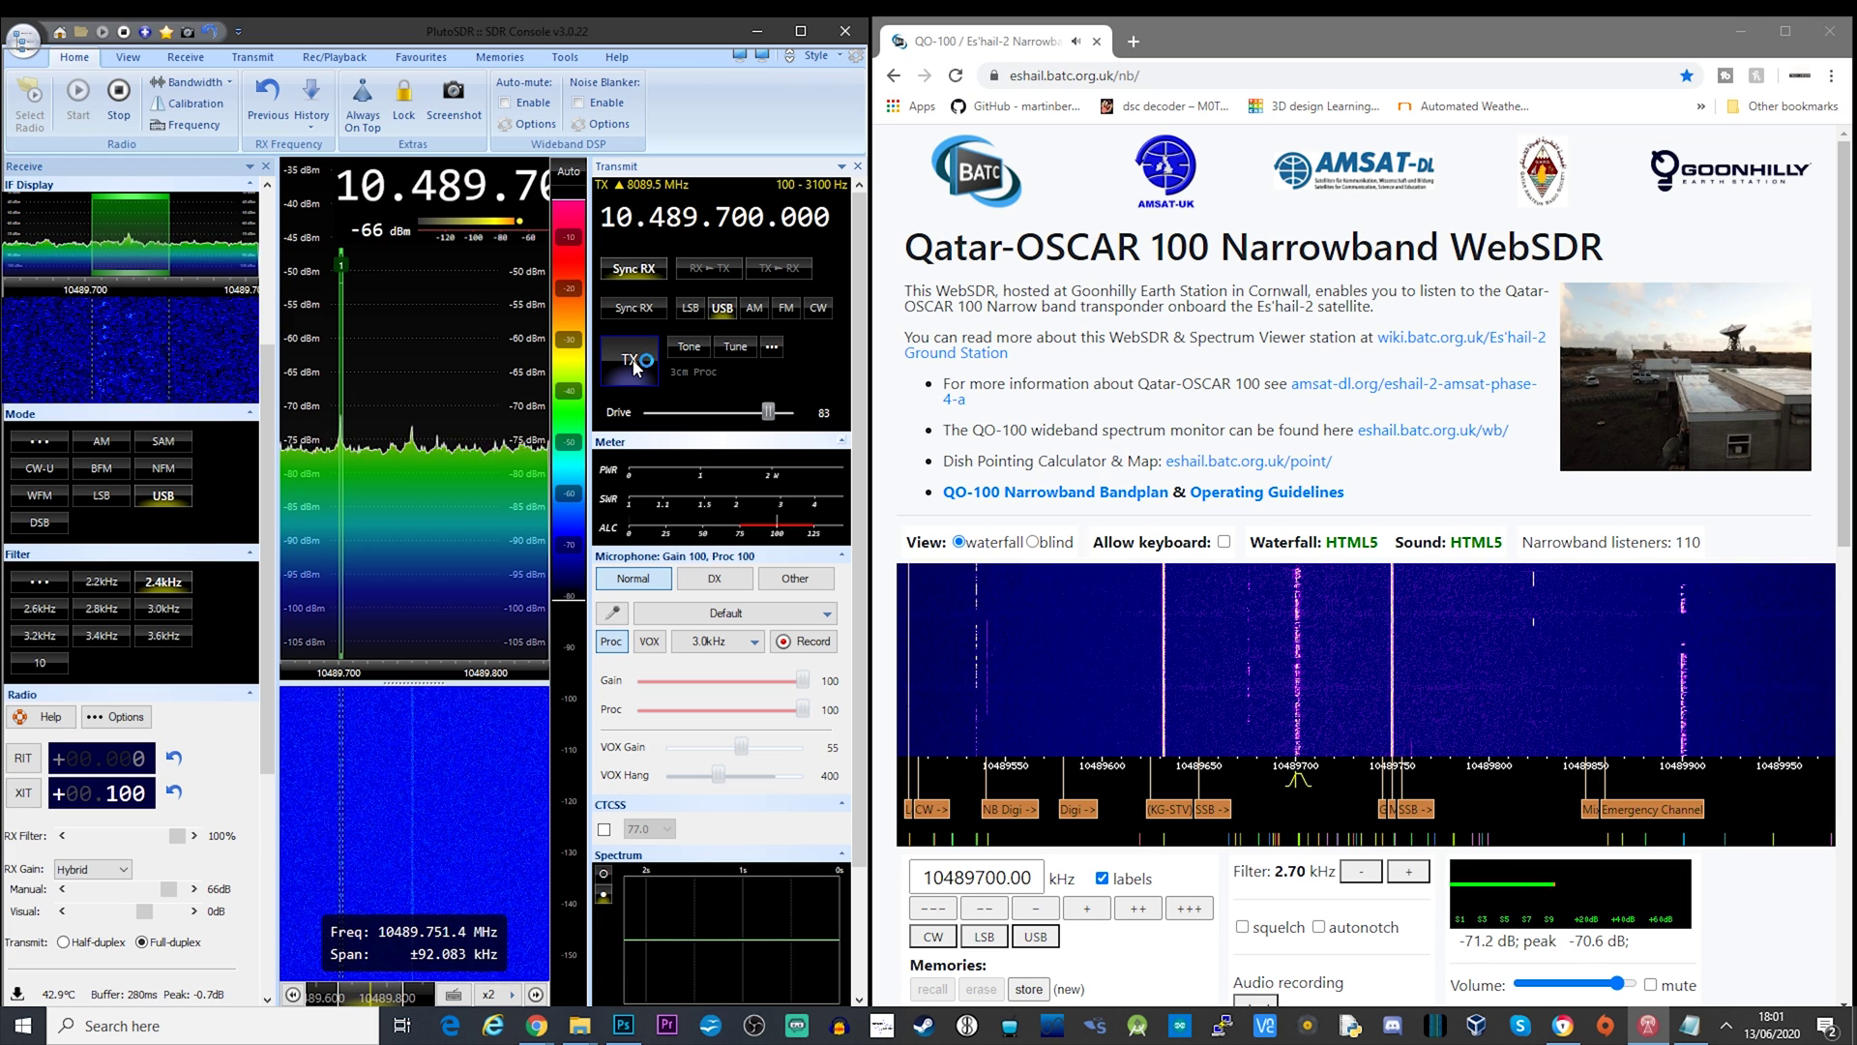
- Transmit for about 11 seconds, then drop back to receive on 10.489.700 MHz USB
click(630, 360)
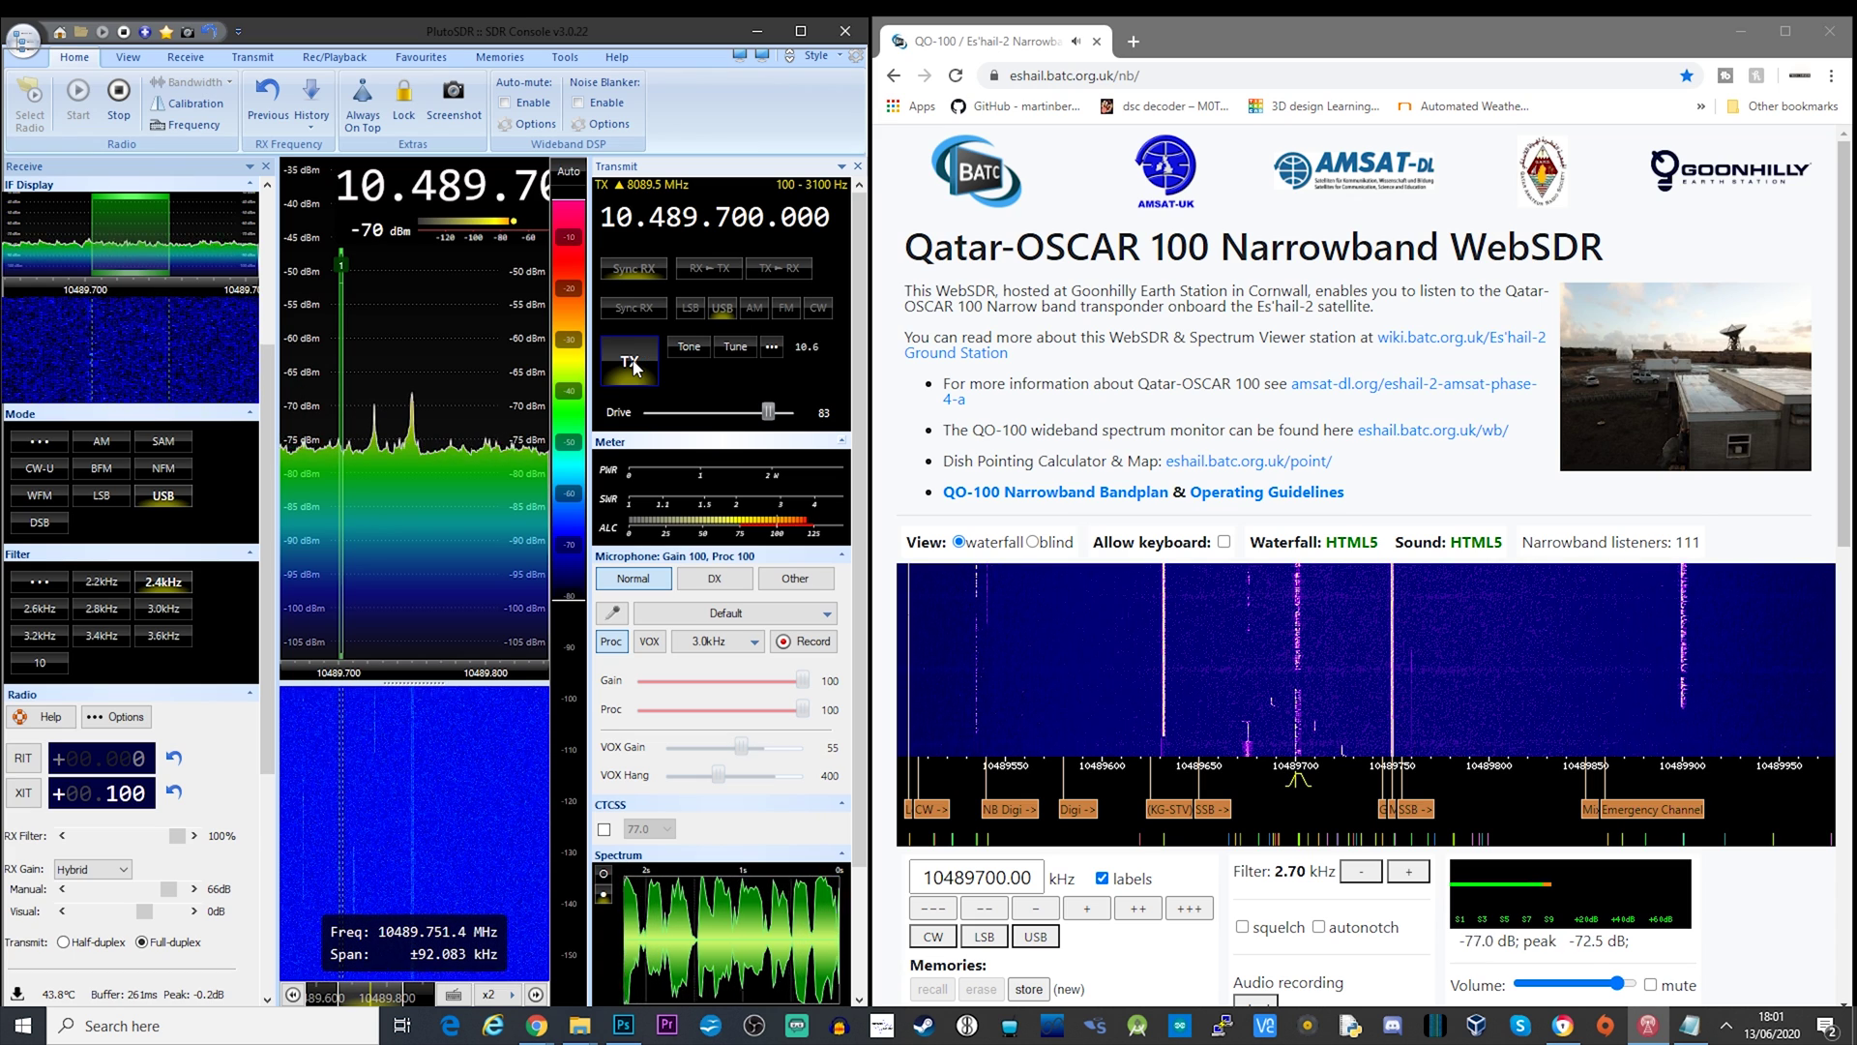
click(633, 367)
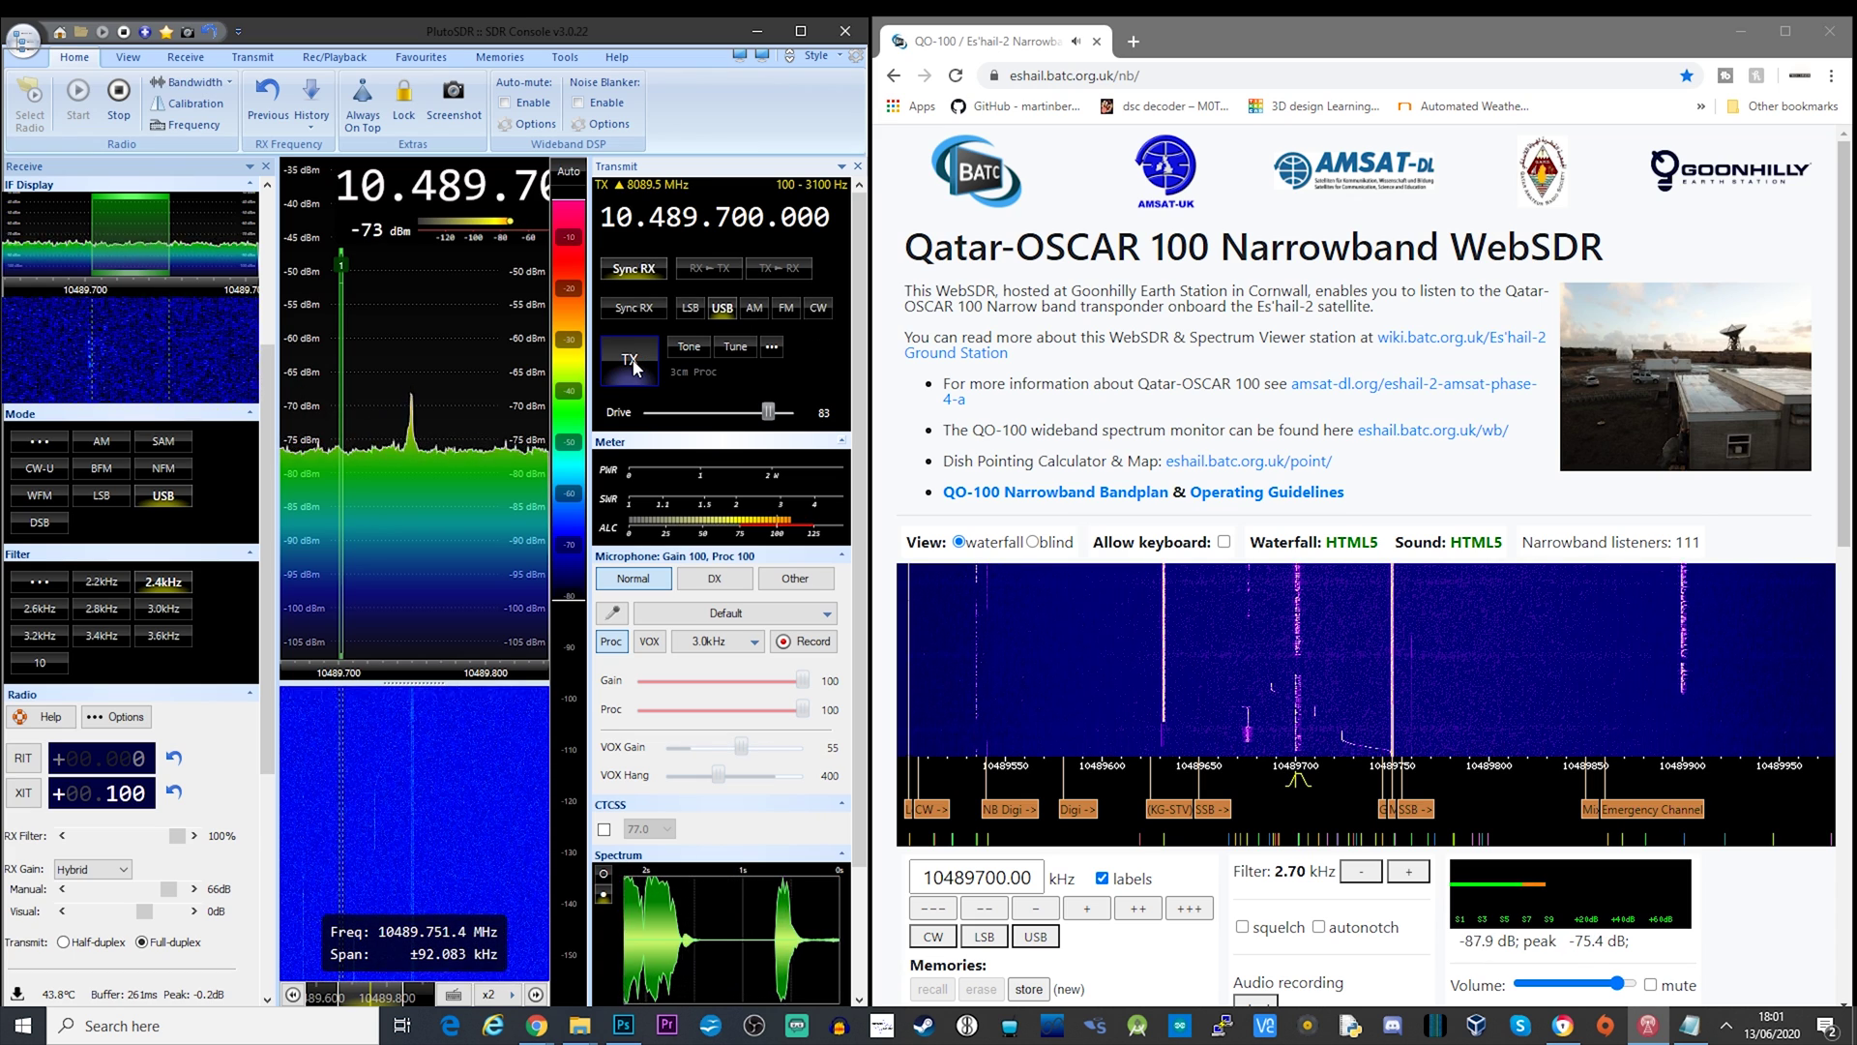